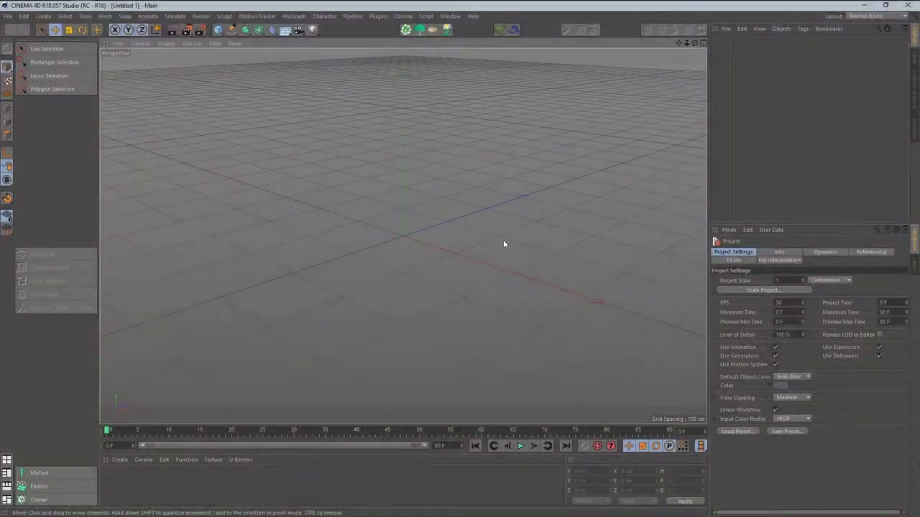
Orbit the Perspective view toward the horizon and bring up the primitive objects palette.
left_click_drag(405, 278, 481, 264, "alt")
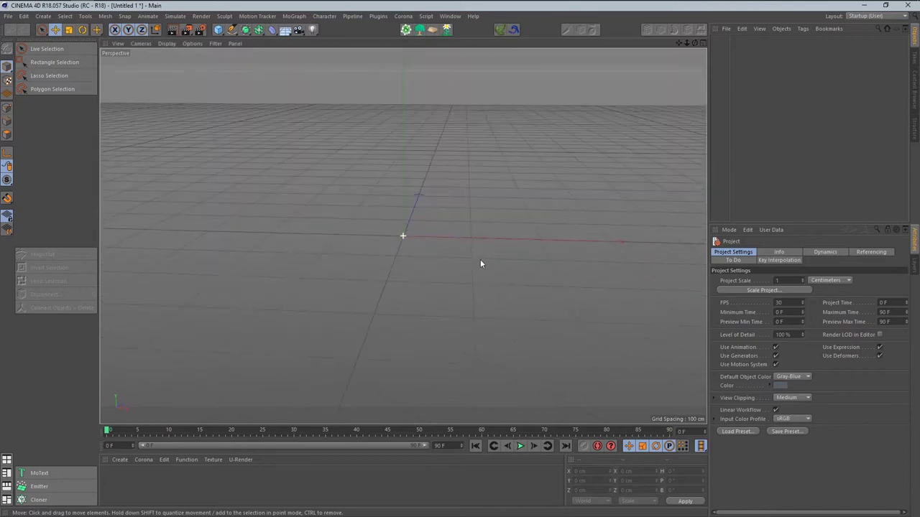
left_click(223, 33)
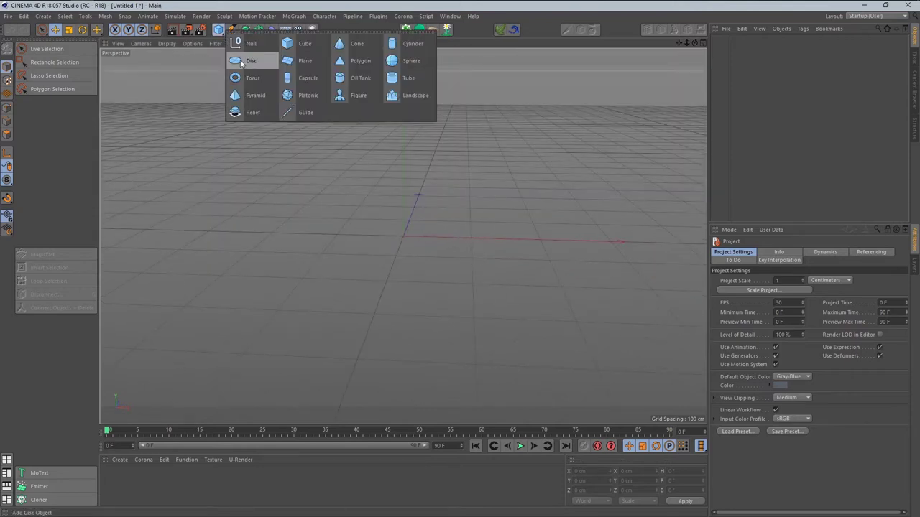
Add a Plane and scale it up to about 1156.37 cm square.
left_click(304, 61)
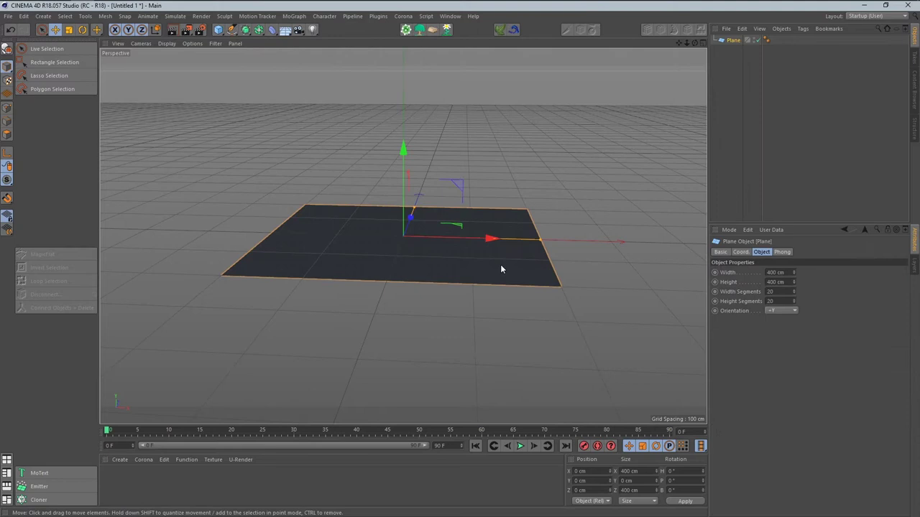
key("t")
mouse_move(421, 278)
left_mouse_down()
mouse_move(413, 266)
mouse_move(499, 314)
mouse_move(483, 277)
left_mouse_up()
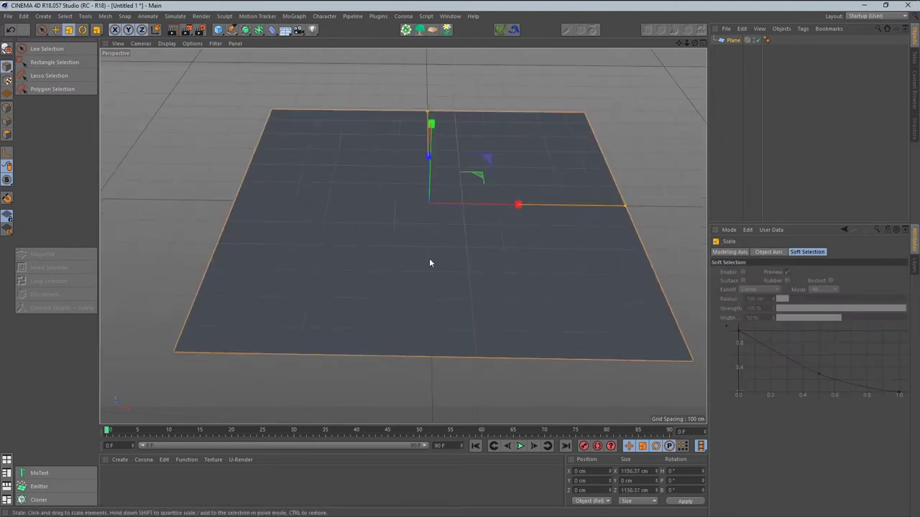
Set the plane's Width and Height Segments to 200 each.
left_click(558, 266)
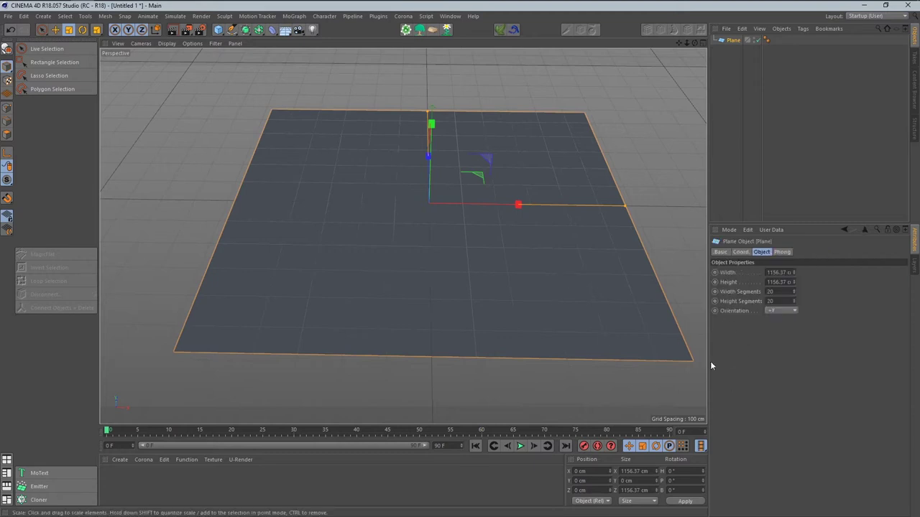
left_click(780, 292)
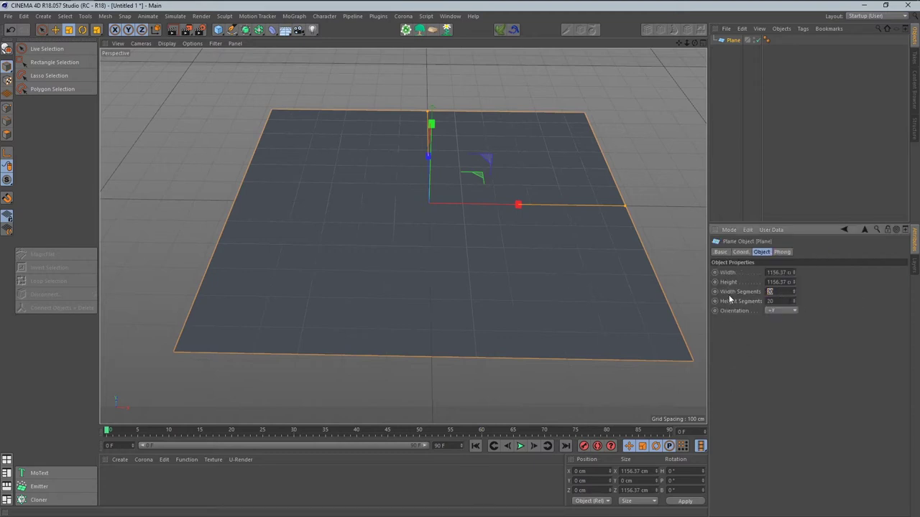
type("1")
key("Tab")
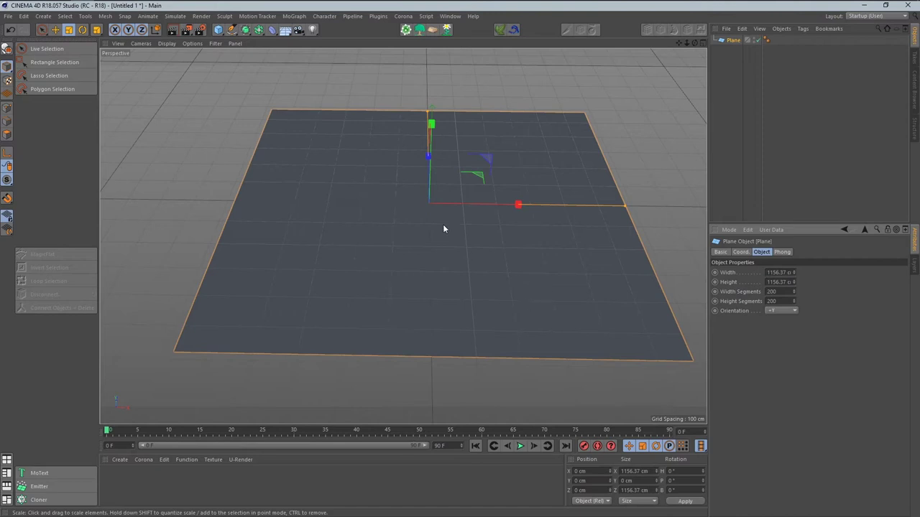
scroll(462, 230, "up", 3)
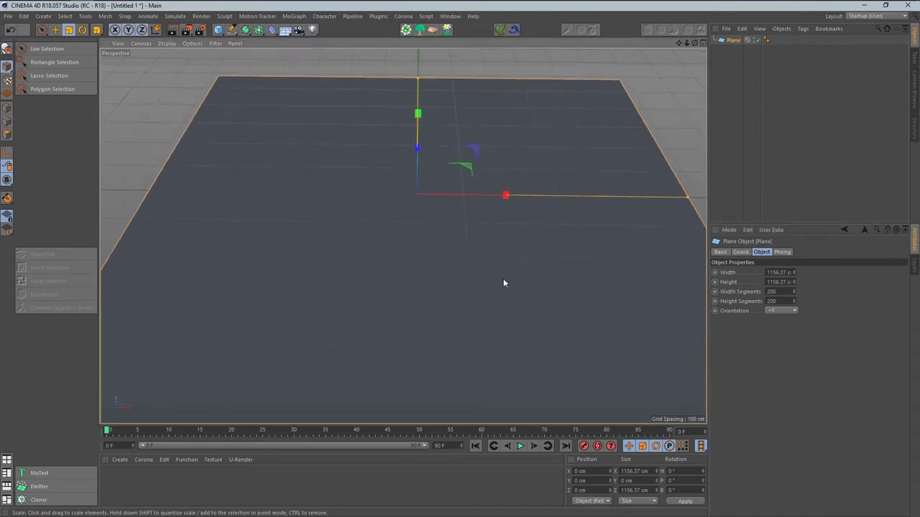
scroll(503, 280, "down", 1)
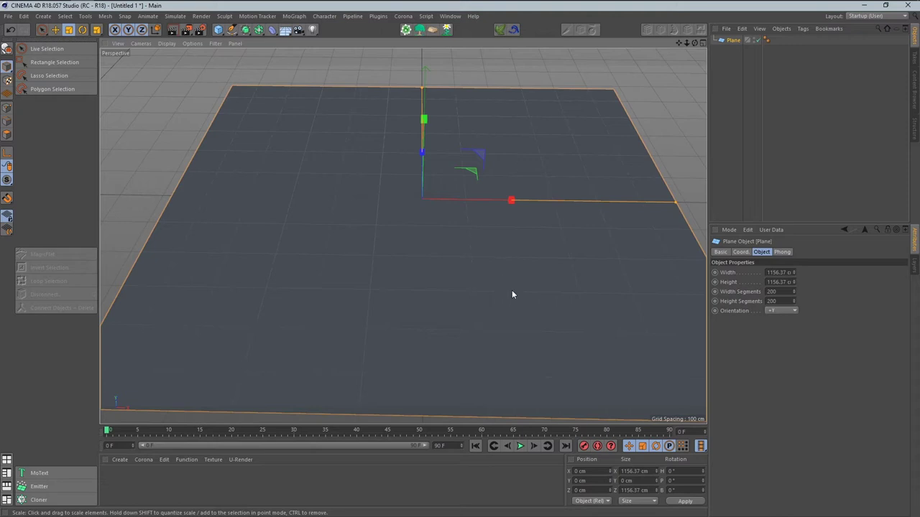
Switch the viewport to Gouraud Shading (Lines) and zoom around to inspect the 200×200 grid.
left_click(166, 44)
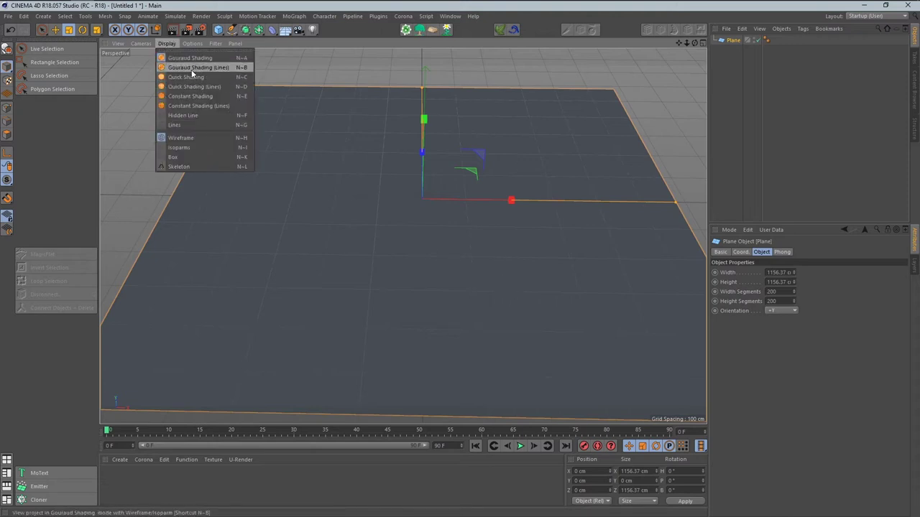
left_click(223, 64)
scroll(518, 309, "up", 2)
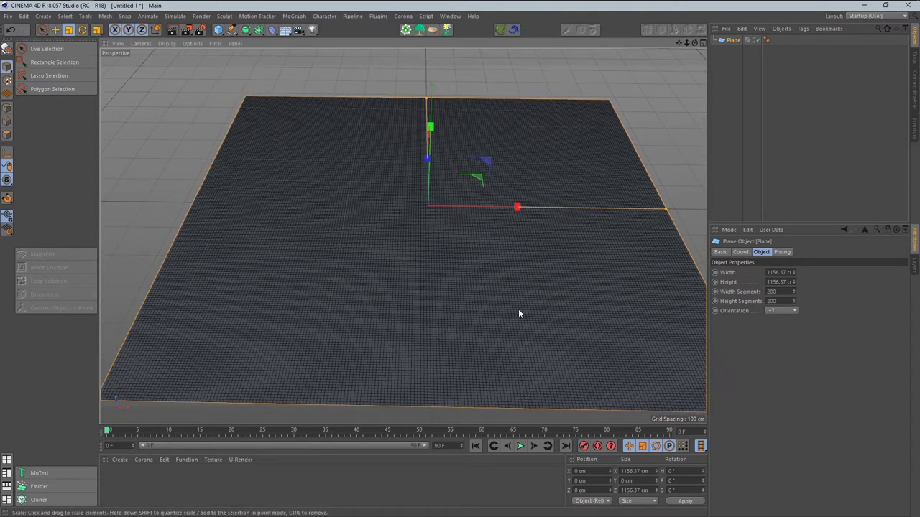
scroll(518, 309, "down", 1)
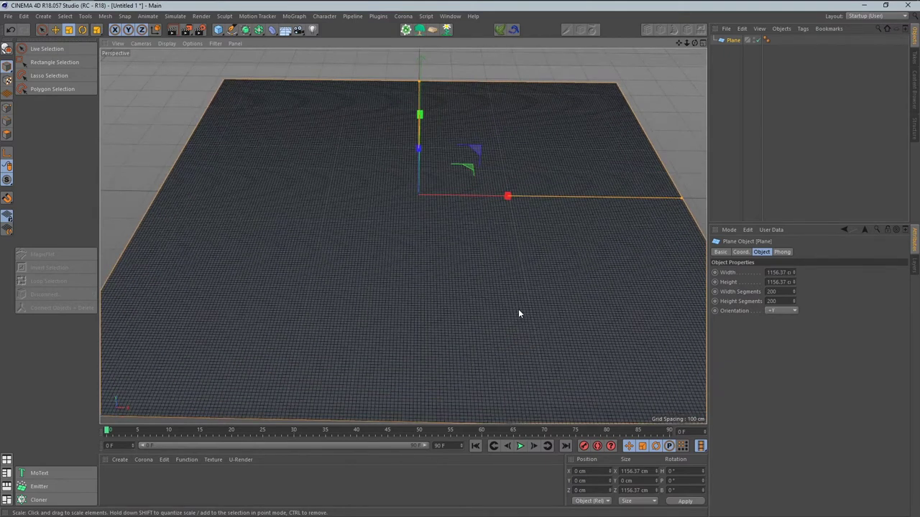
scroll(518, 309, "up", 2)
scroll(518, 309, "up", 2)
scroll(518, 309, "up", 2)
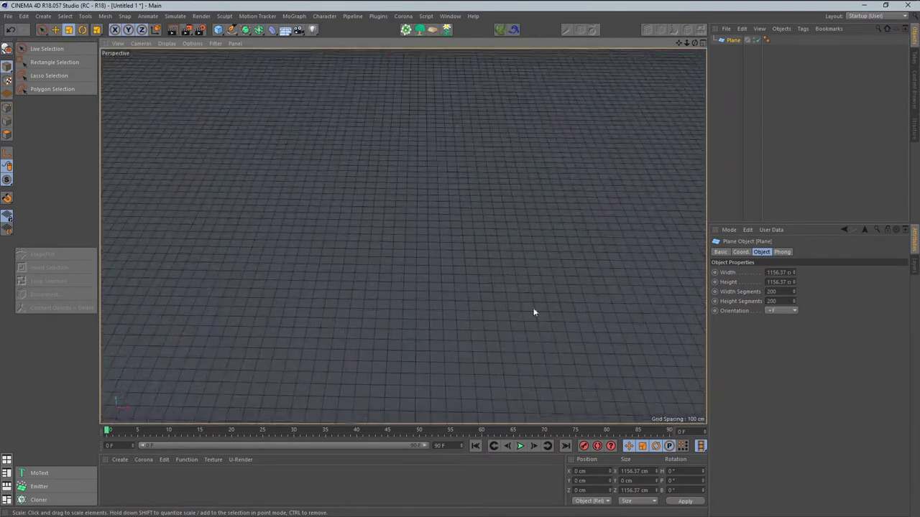
scroll(540, 283, "down", 2)
scroll(536, 281, "down", 3)
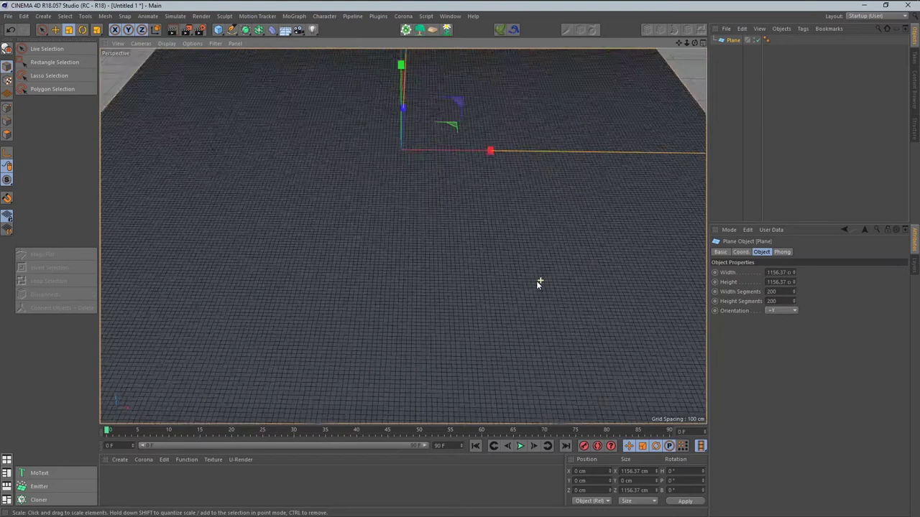
scroll(536, 280, "down", 3)
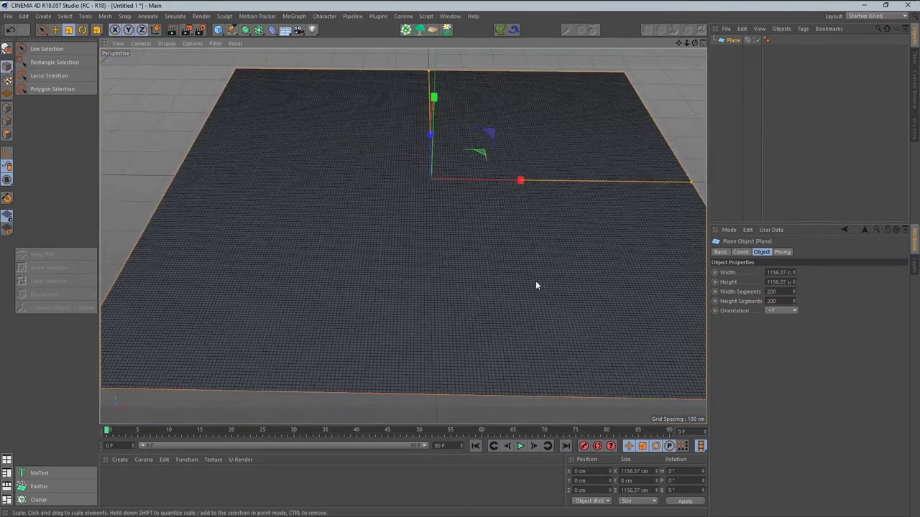
scroll(539, 280, "up", 4)
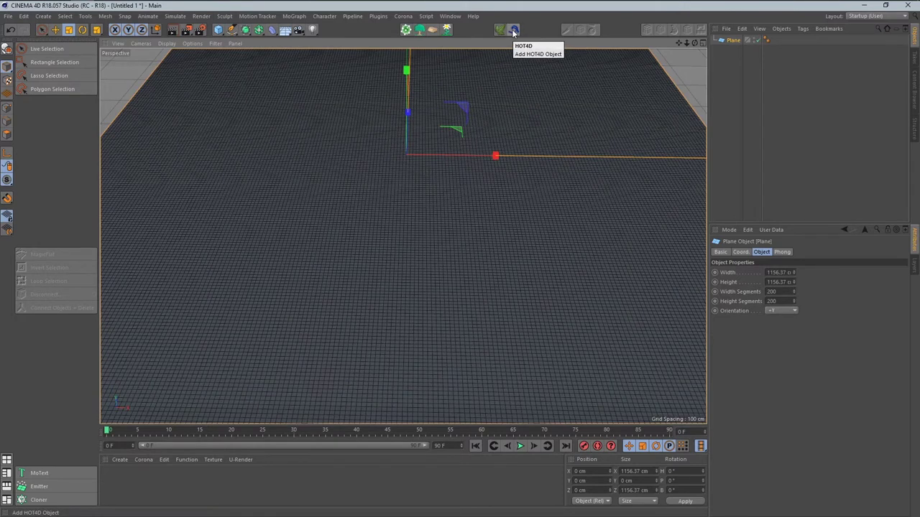
Add a HOT4D ocean object and nest it under the Plane to deform it.
left_click(513, 30)
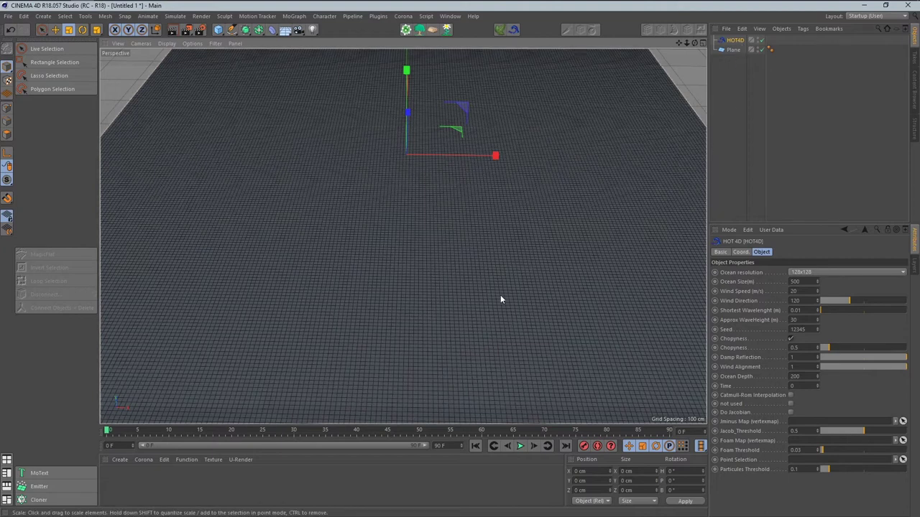
mouse_move(515, 313)
left_mouse_down("alt")
mouse_move(434, 281)
mouse_move(502, 312)
mouse_move(513, 254)
mouse_move(508, 305)
mouse_move(468, 232)
left_mouse_up("alt")
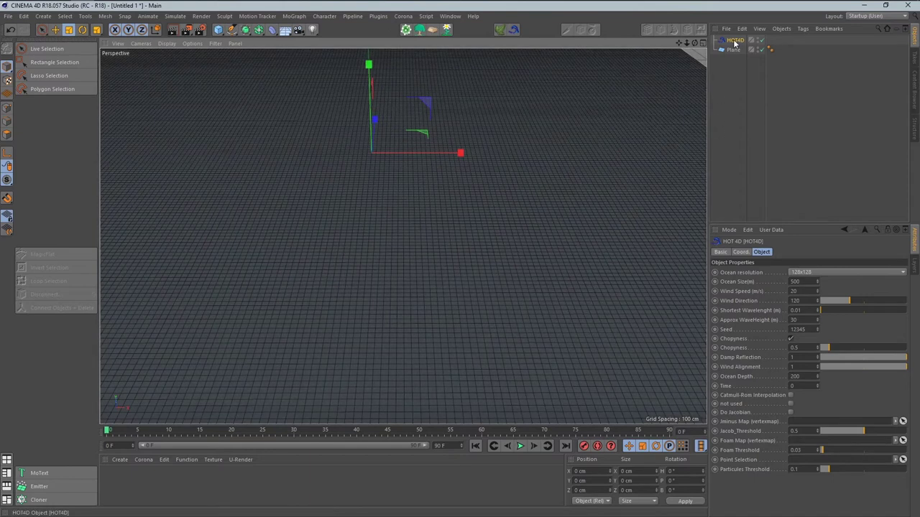
left_click_drag(736, 50, 739, 52)
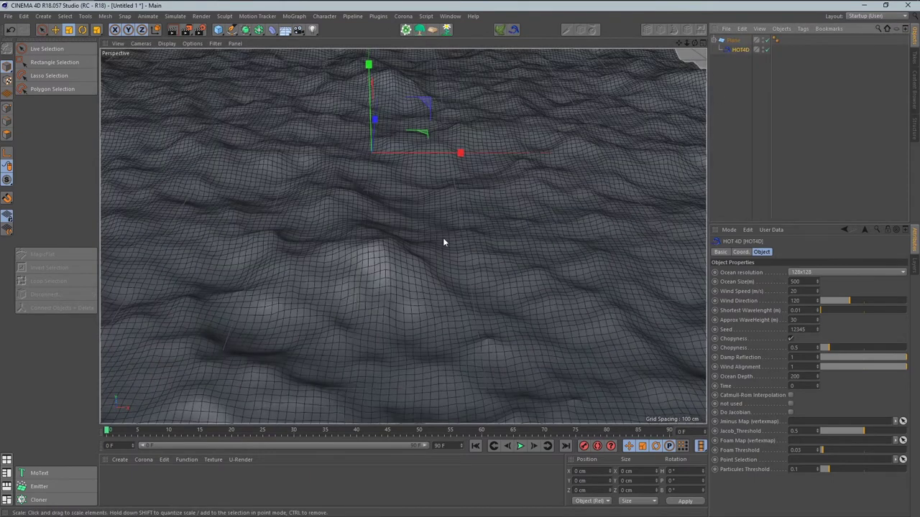
mouse_move(442, 237)
left_mouse_down("alt")
mouse_move(467, 238)
mouse_move(365, 294)
mouse_move(430, 292)
left_mouse_up("alt")
Compare the waves in the four-view layout, return to one perspective view, and enlarge the properties panel.
middle_click(430, 292)
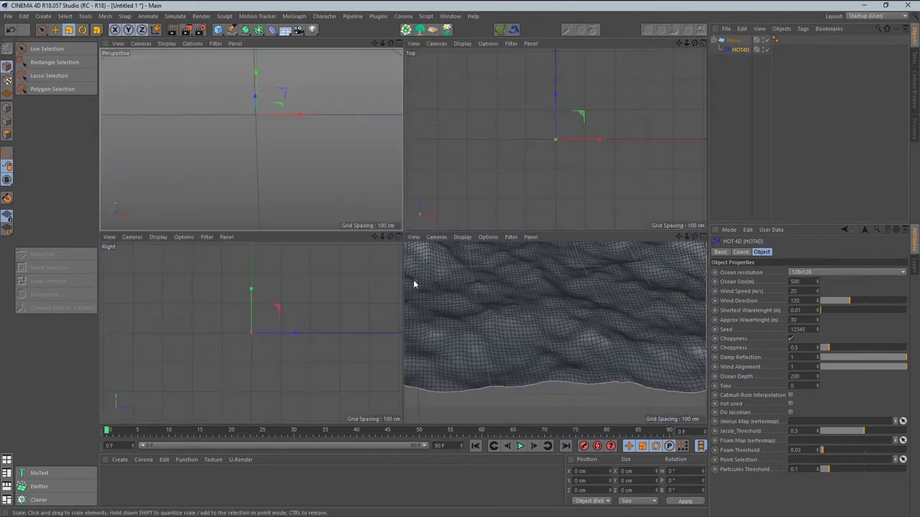
middle_click(357, 199)
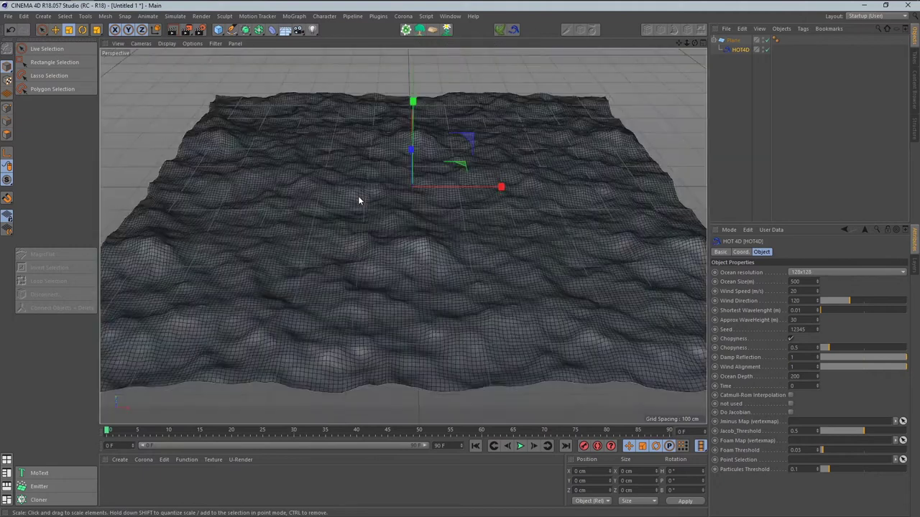
middle_click(471, 246)
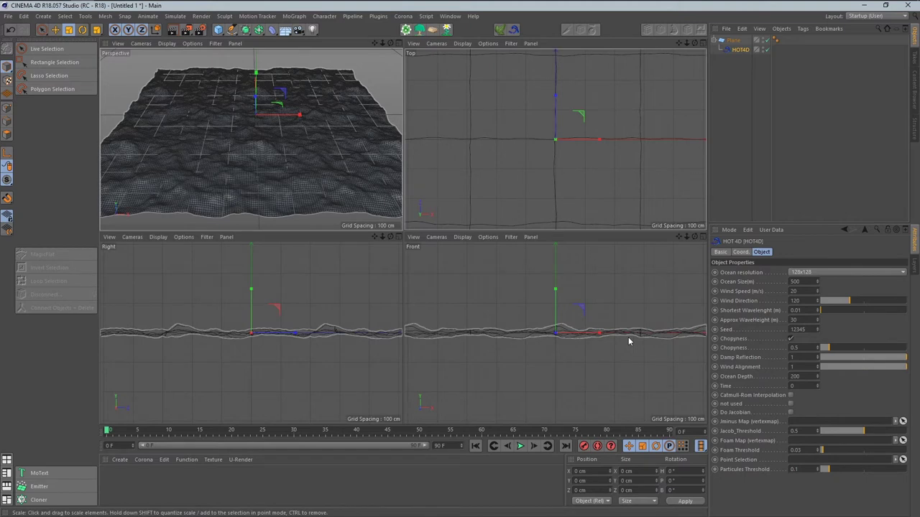
middle_click(314, 191)
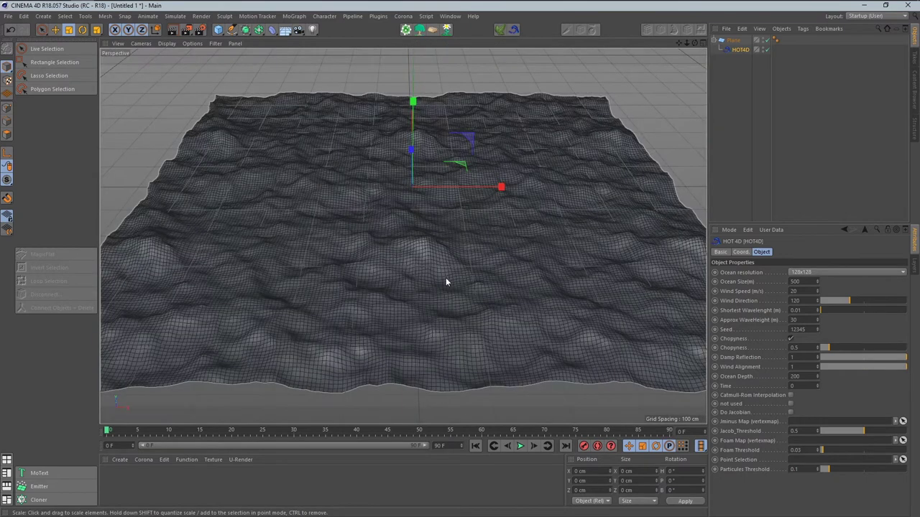
scroll(446, 280, "up", 2)
scroll(445, 279, "up", 3)
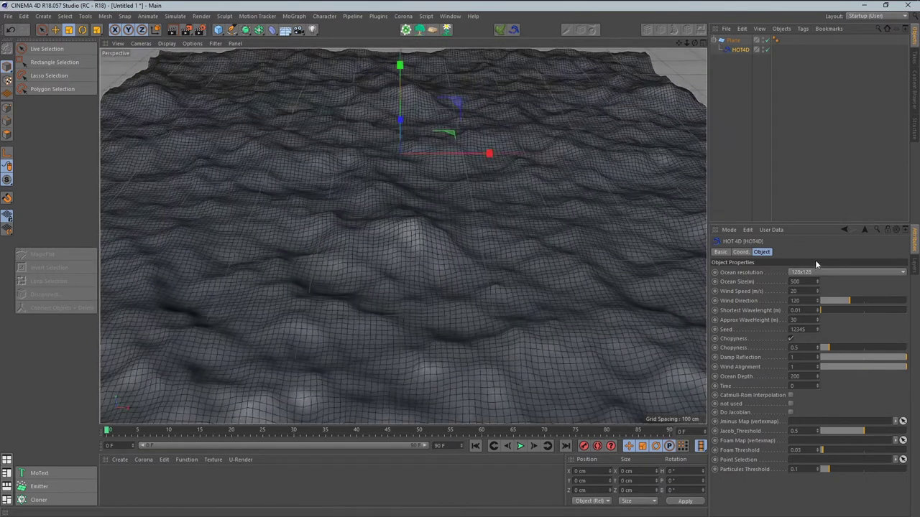
left_click_drag(799, 225, 799, 171)
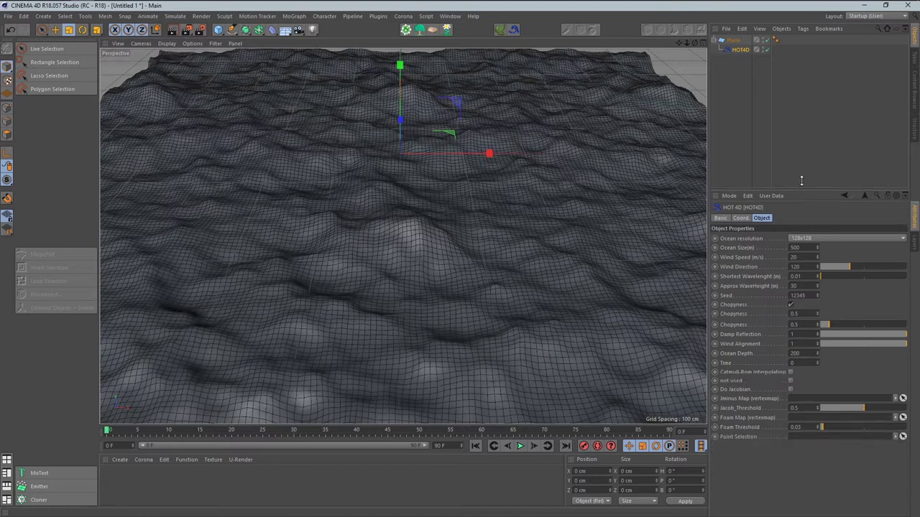
Extend the scene length and preview range from 90 to 300 frames.
left_click(520, 446)
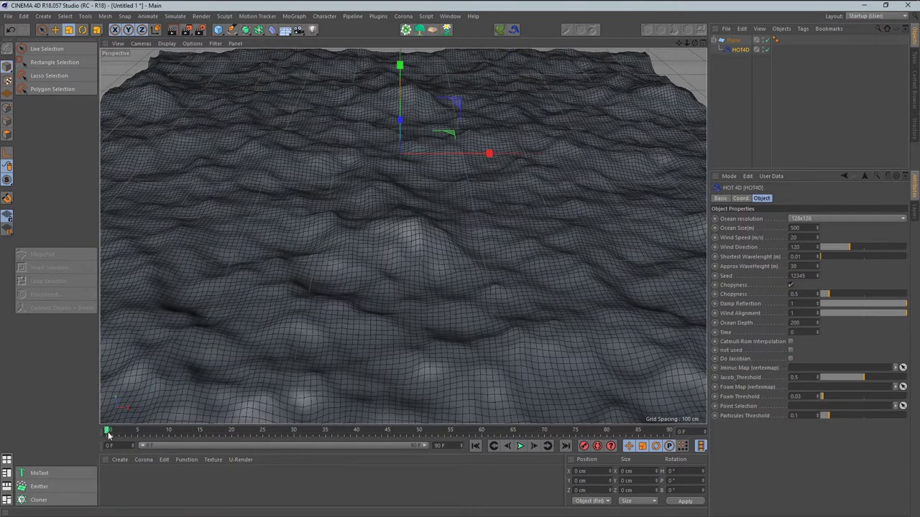
left_click(475, 445)
left_click(457, 446)
type("300")
key("Return")
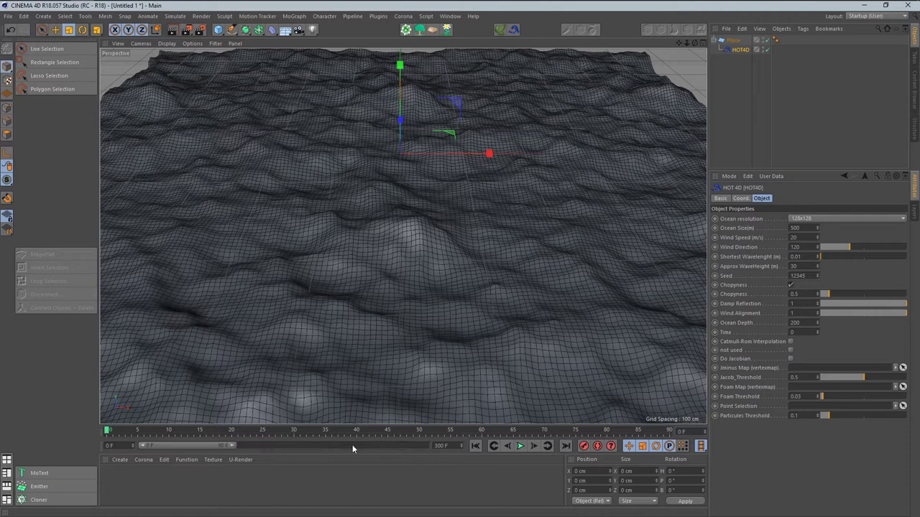
left_click_drag(231, 445, 424, 445)
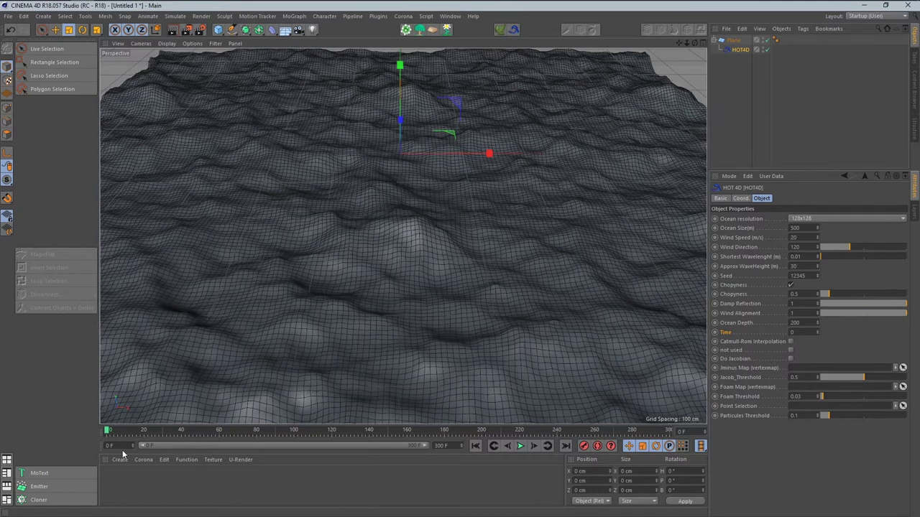
Keyframe HOT4D's Time value of 0 at frame 0.
left_click(715, 332)
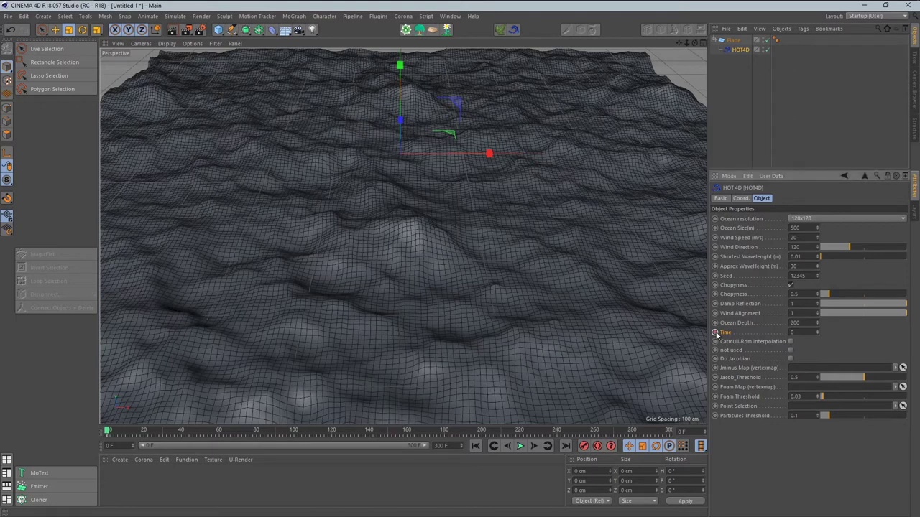
right_click(716, 334)
mouse_move(742, 339)
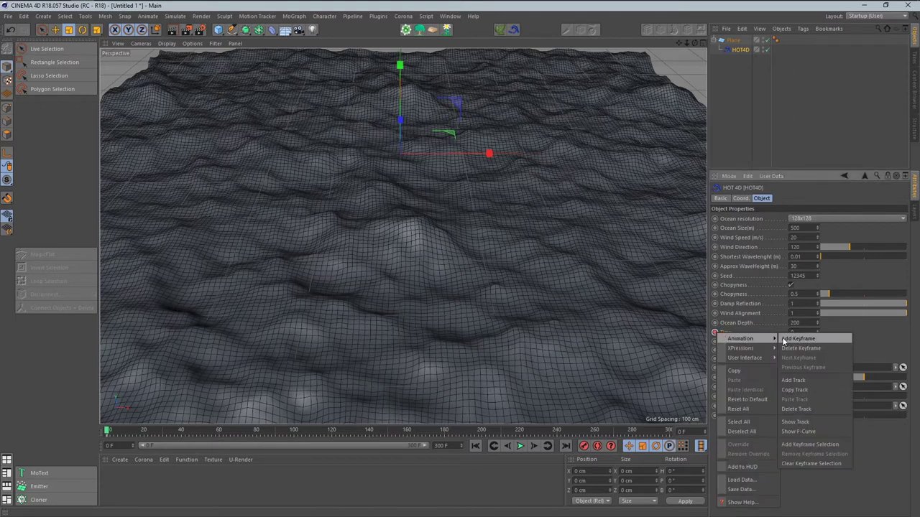
left_click(797, 339)
At frame 300, enter a higher Time value and keyframe it.
left_click_drag(108, 420, 506, 421)
left_click(565, 435)
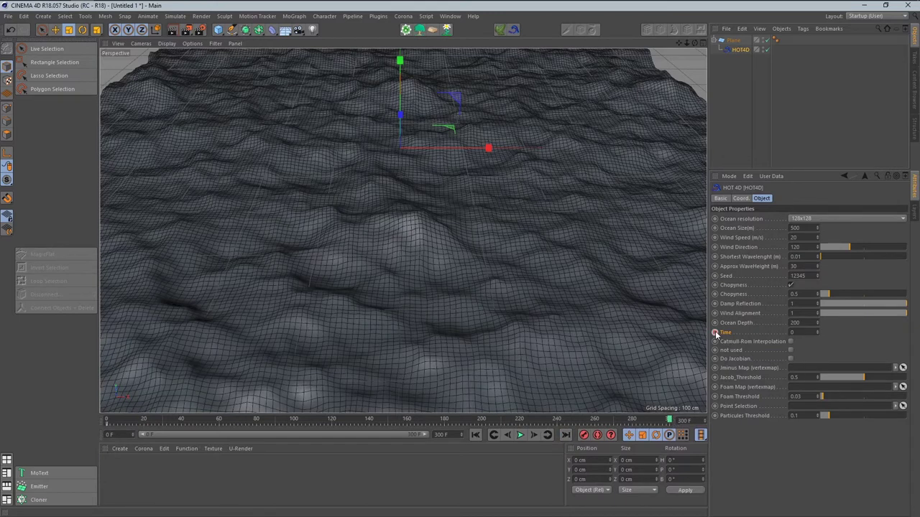
type("2")
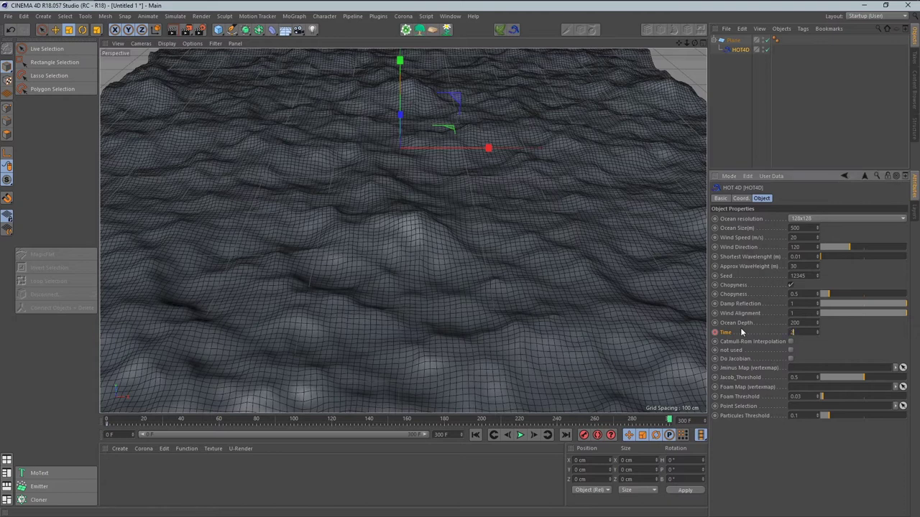
type("20")
left_click(715, 332, "ctrl")
right_click(715, 333)
left_click(813, 337)
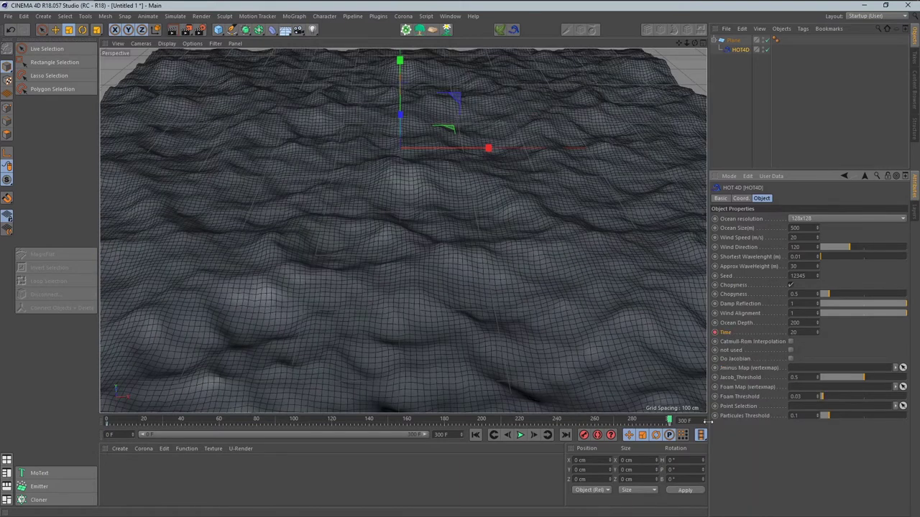
Play the ocean animation from frame 0 to watch the waves move, then stop.
left_click(475, 435)
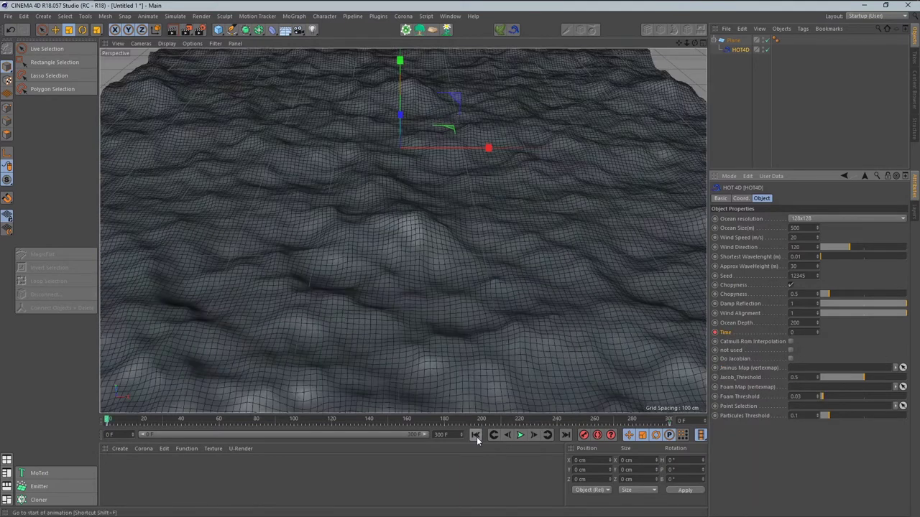
left_click(520, 434)
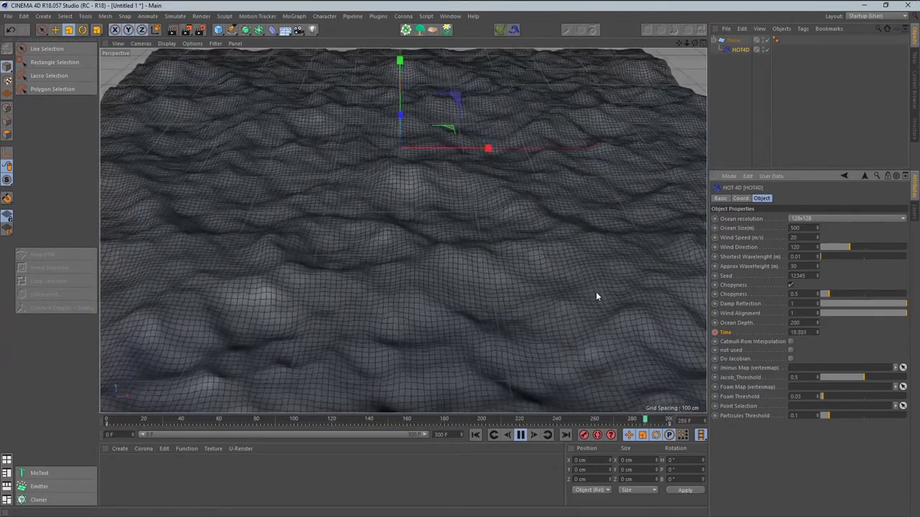
left_click(522, 434)
left_click(476, 435)
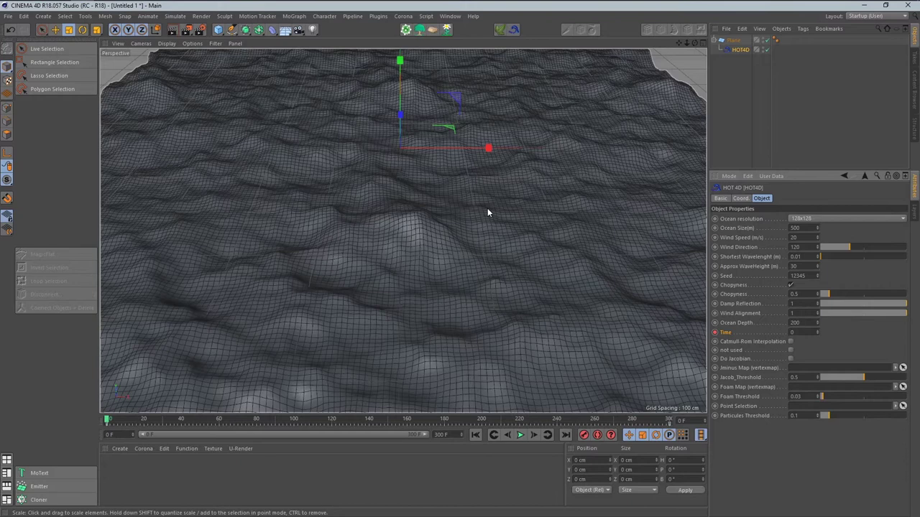
Add a Camera, look through it, and orbit and dolly to frame the waves low and close.
left_click_drag(299, 30, 330, 41)
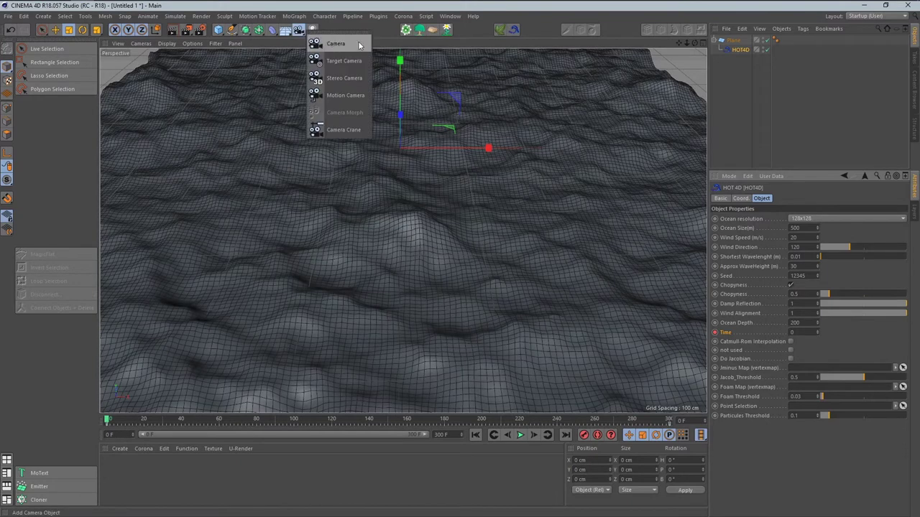
left_click(767, 40)
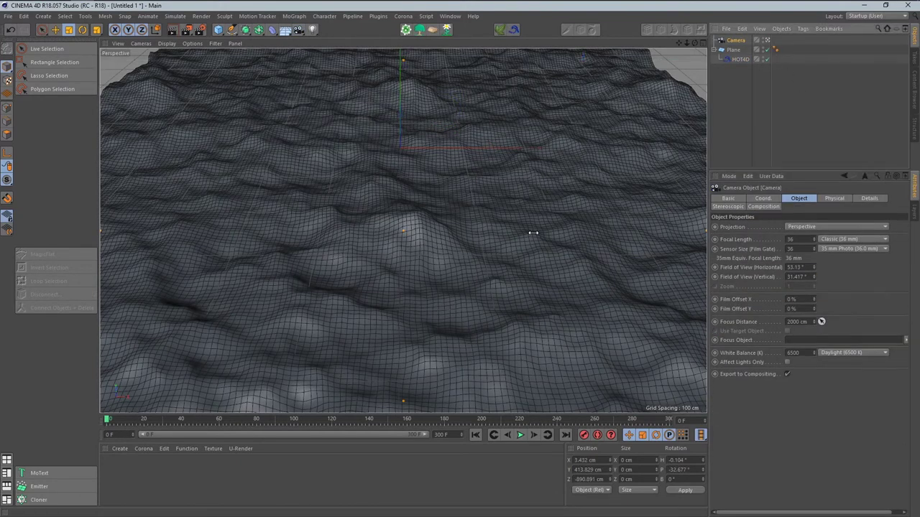
left_click_drag(534, 233, 392, 232, "alt")
right_click_drag(392, 231, 464, 260, "alt")
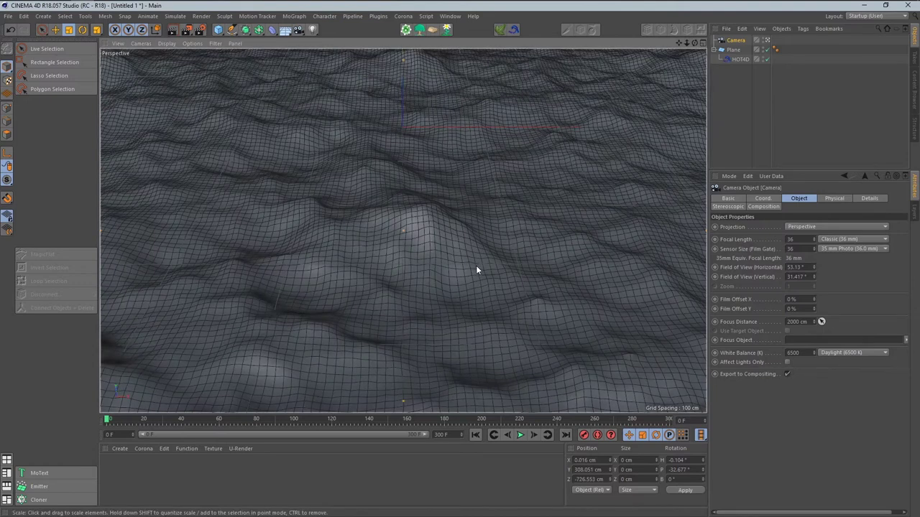
left_click_drag(474, 272, 473, 272, "alt")
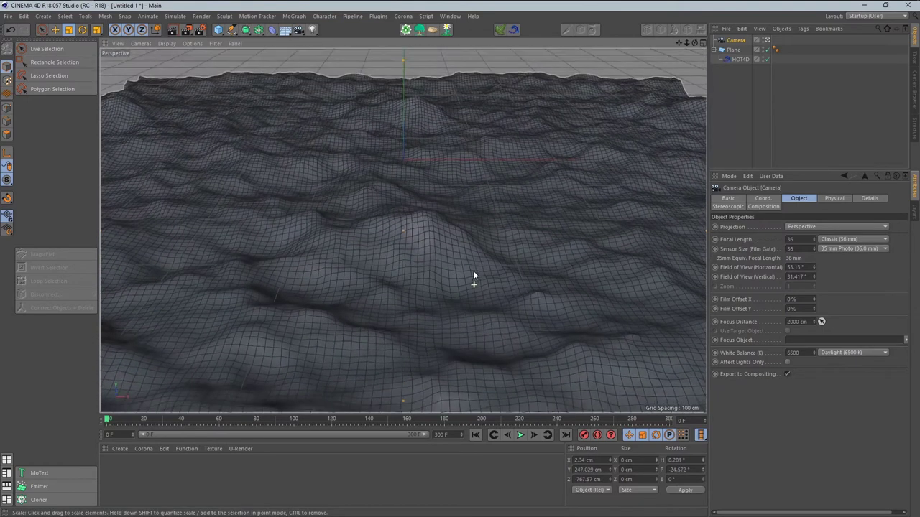
scroll(473, 271, "down", 3)
scroll(475, 253, "down", 3)
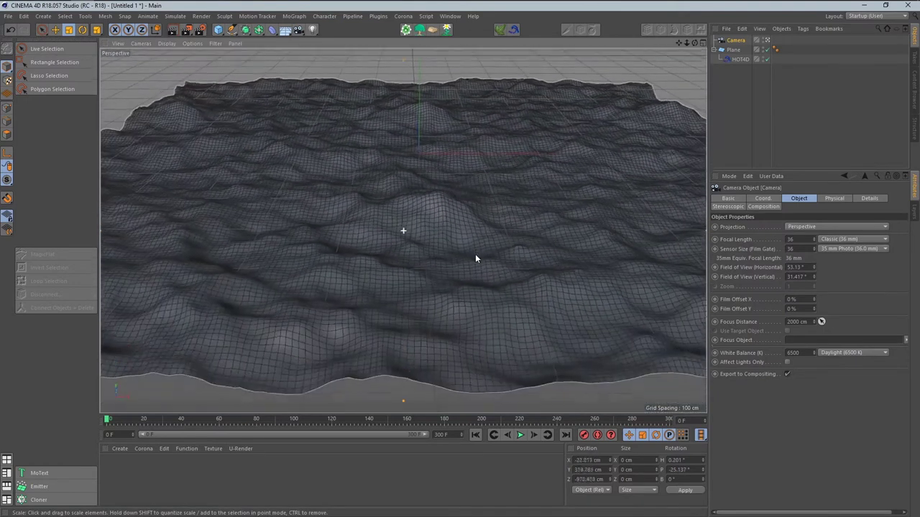
scroll(468, 256, "up", 3)
scroll(468, 268, "up", 2)
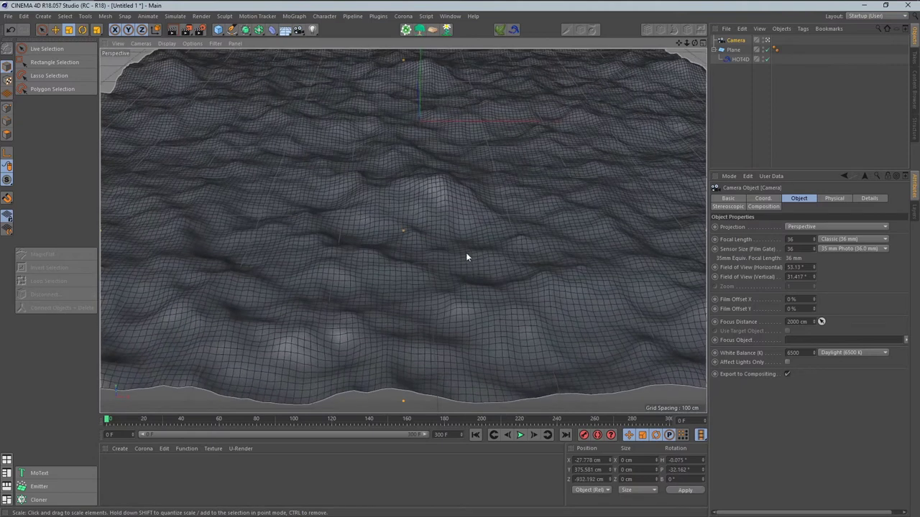
left_click_drag(466, 253, 476, 252, "alt")
middle_click_drag(476, 251, 476, 261, "alt")
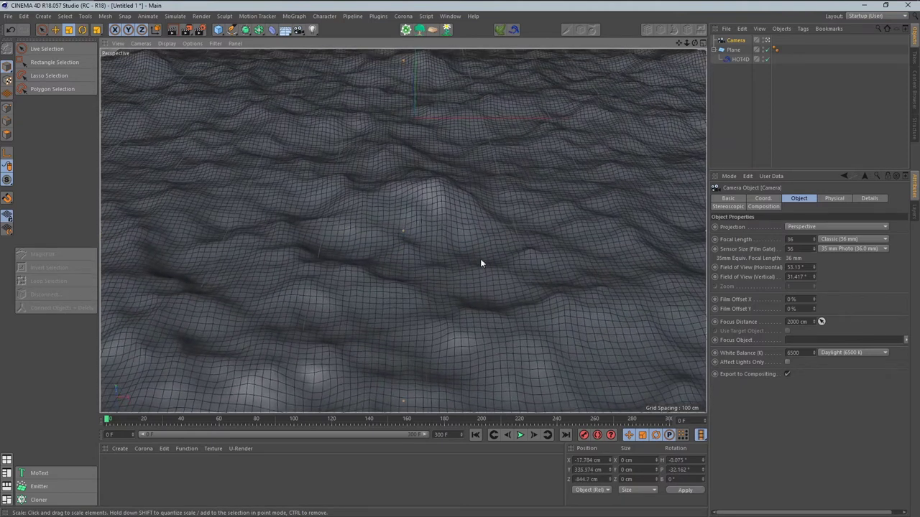
Leave the camera view, select the Plane, and orbit out to see plane and camera.
left_click(766, 41)
left_click(449, 224)
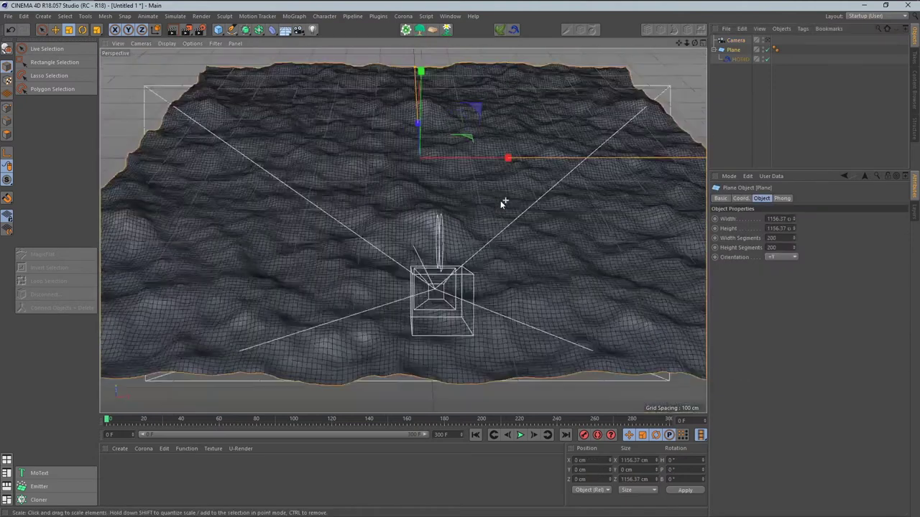
scroll(500, 201, "up", 3)
scroll(500, 199, "down", 5)
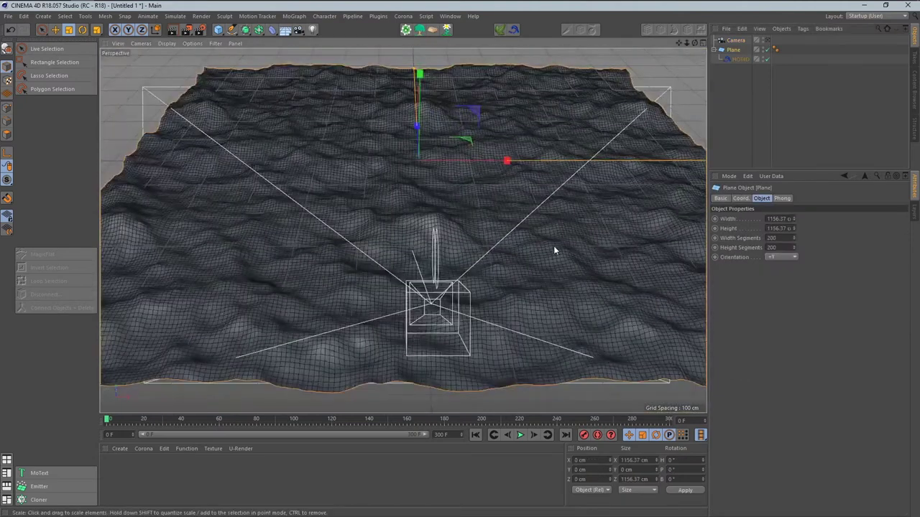
mouse_move(553, 246)
left_mouse_down("alt")
mouse_move(482, 245)
mouse_move(481, 220)
left_mouse_up("alt")
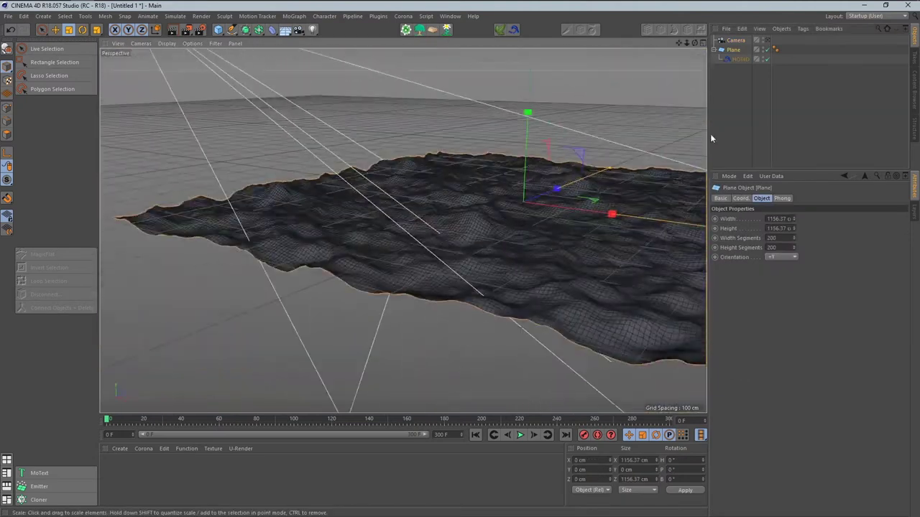
Look through the camera again, render a preview, clear it, and select HOT4D.
left_click(766, 39)
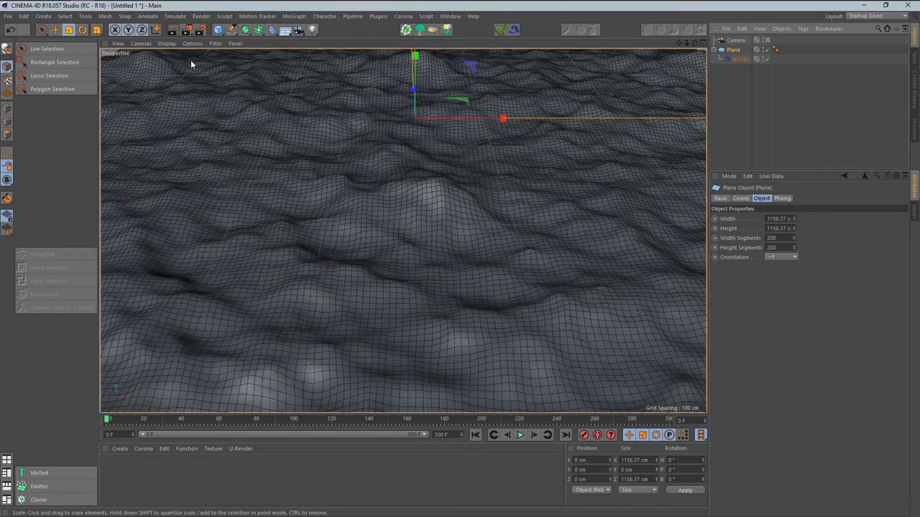
left_click(172, 29)
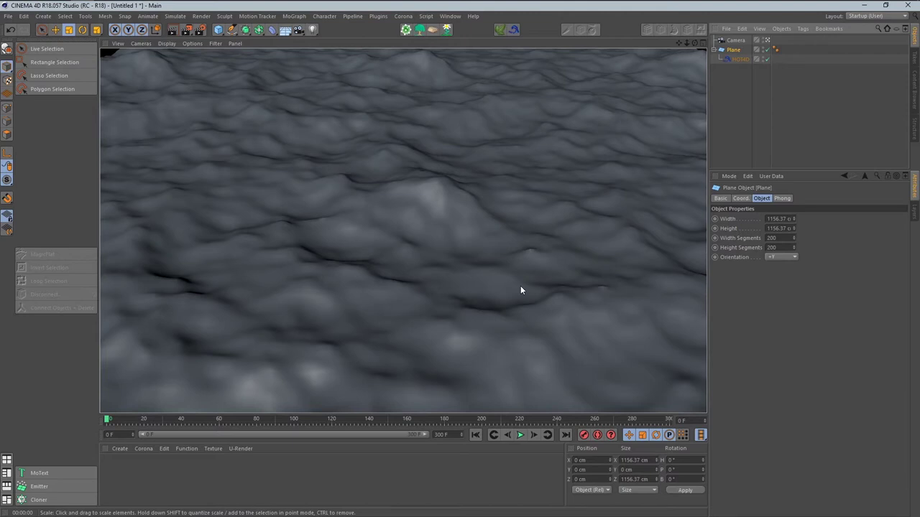
left_click(564, 332)
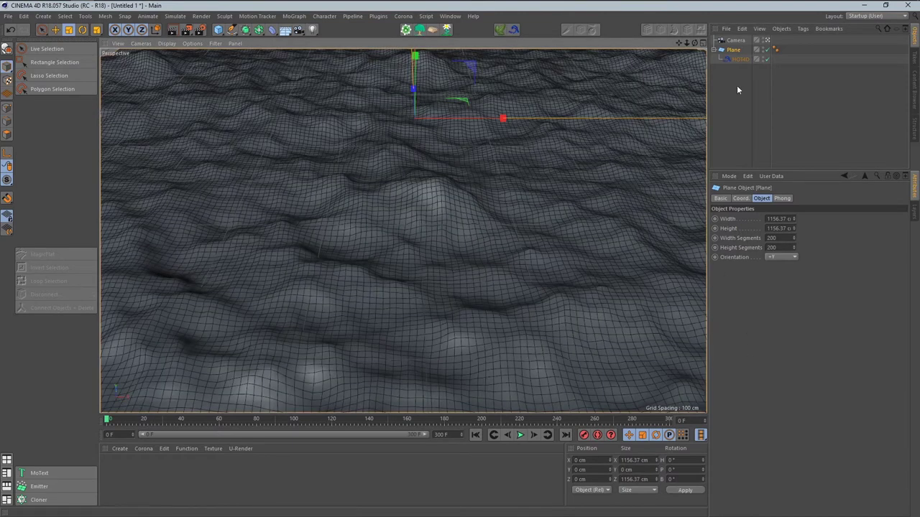
left_click(740, 58)
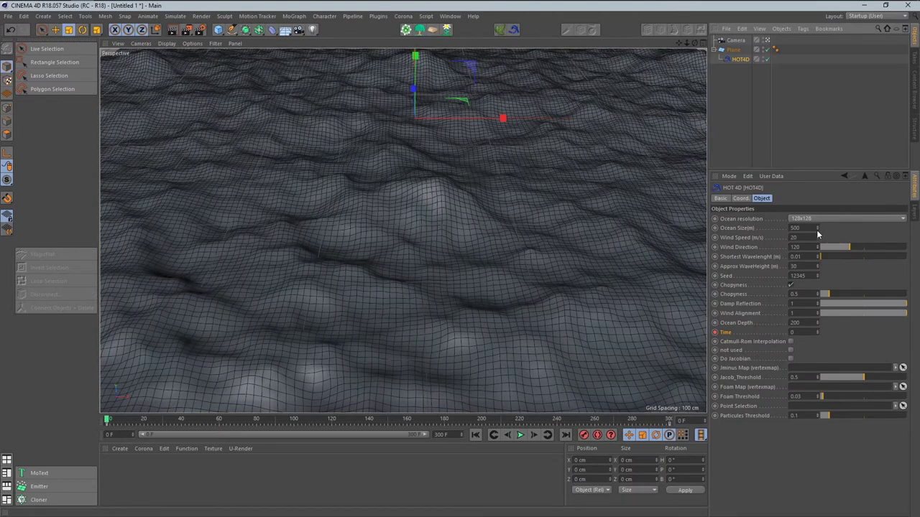
Set HOT4D Ocean Size to 332, Approx WaveHeight to 21 and Chopyness to 1.3.
left_click_drag(817, 228, 817, 258)
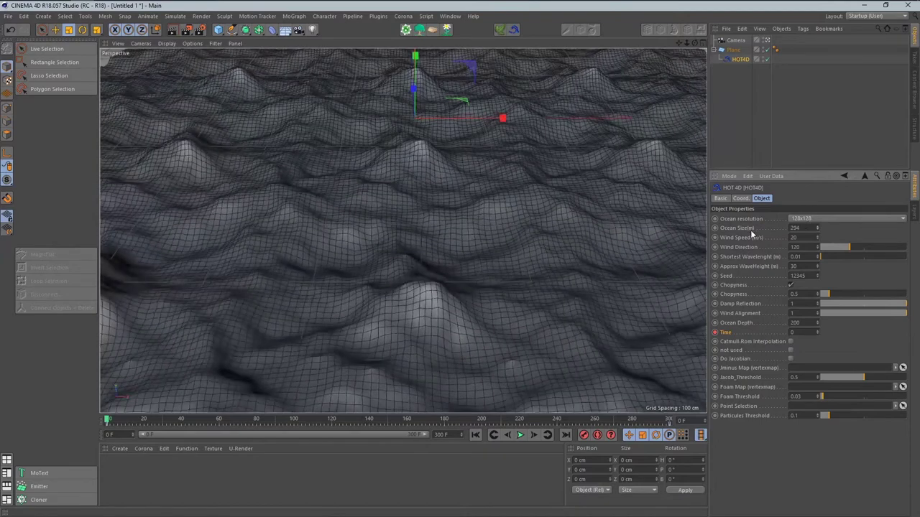
mouse_move(818, 231)
left_mouse_down()
mouse_move(819, 207)
mouse_move(817, 248)
left_mouse_up()
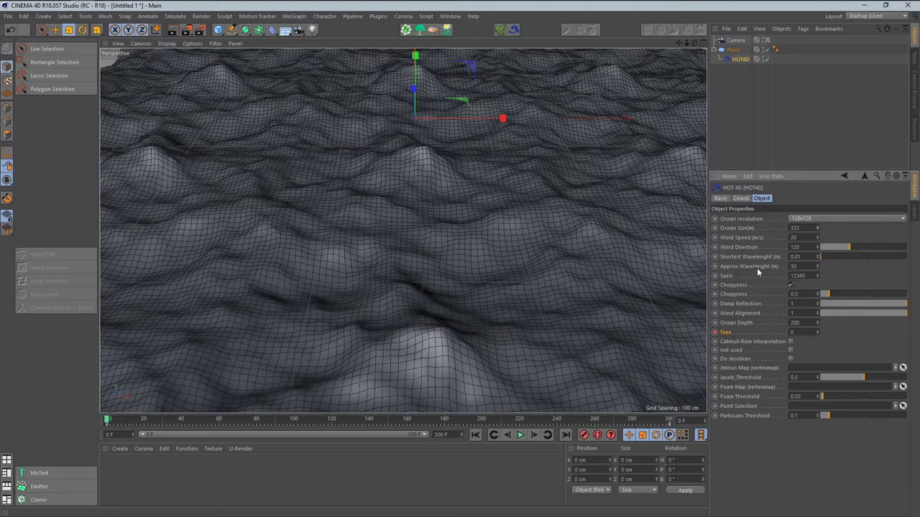
mouse_move(817, 268)
left_mouse_down()
mouse_move(817, 284)
mouse_move(817, 256)
mouse_move(817, 284)
mouse_move(817, 268)
left_mouse_up()
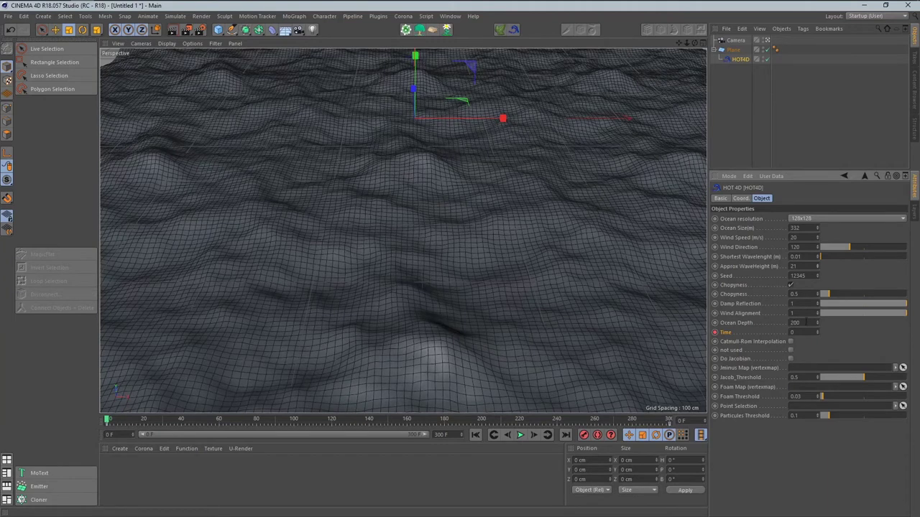
mouse_move(839, 295)
left_mouse_down()
mouse_move(890, 296)
mouse_move(833, 296)
mouse_move(842, 300)
left_mouse_up()
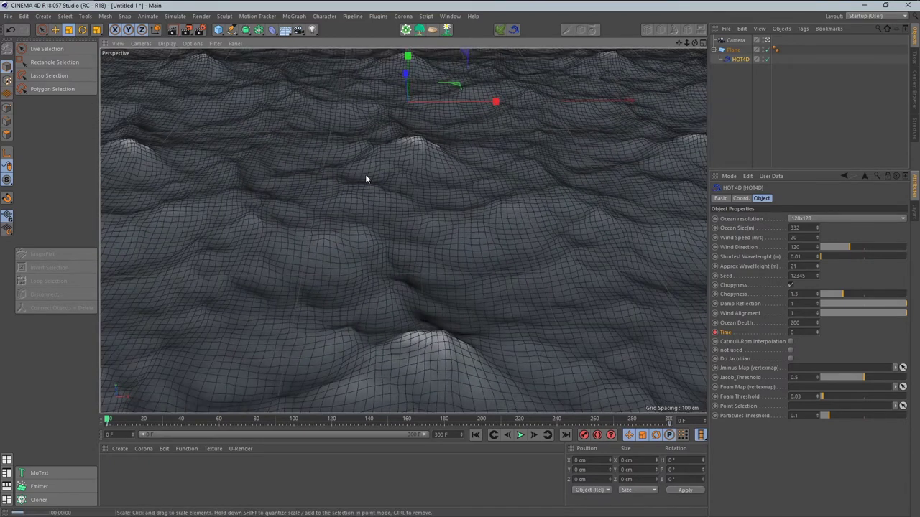
key("n")
key("a")
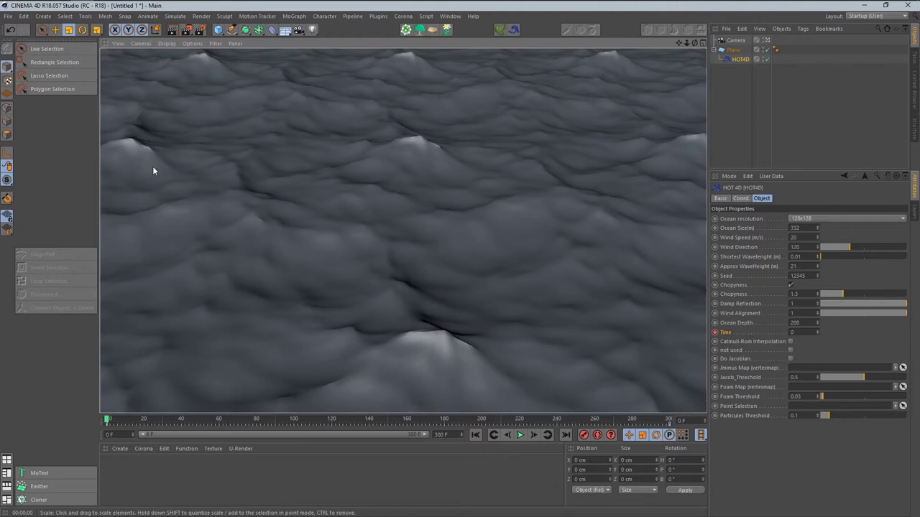
left_click(367, 405)
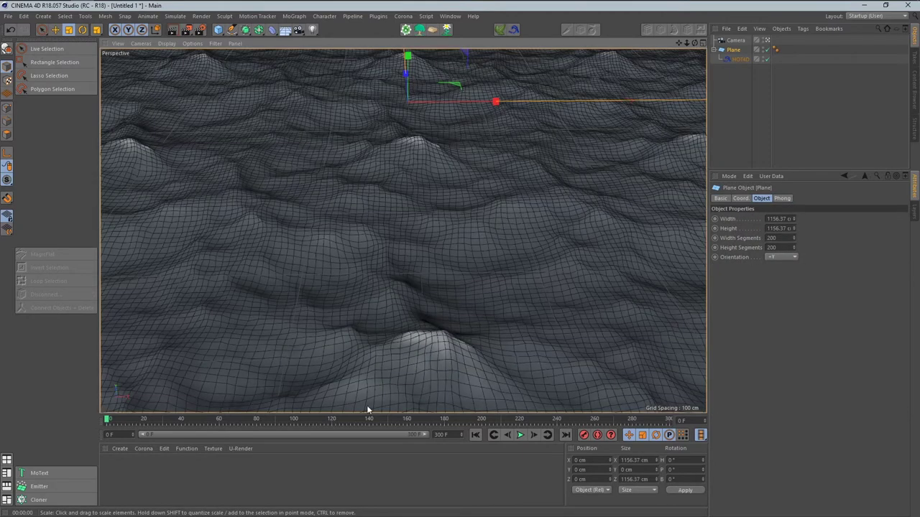
left_click(520, 435)
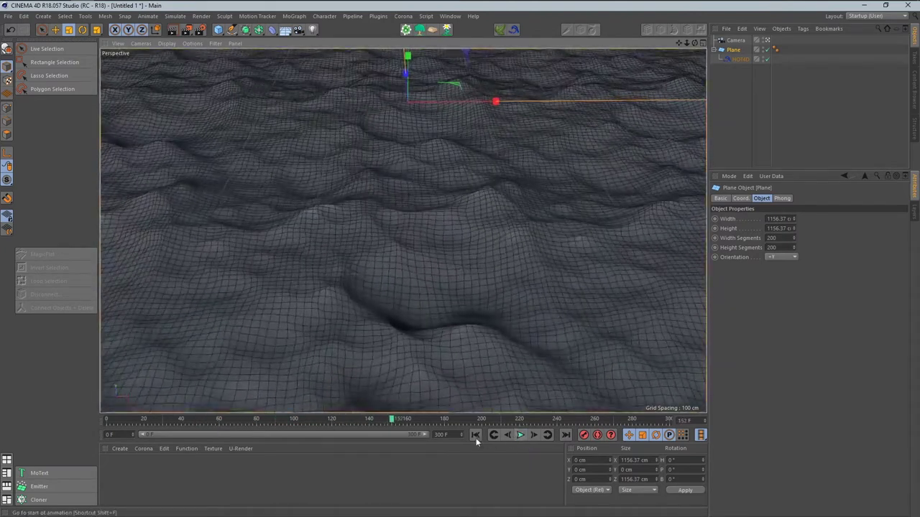
left_click(474, 435)
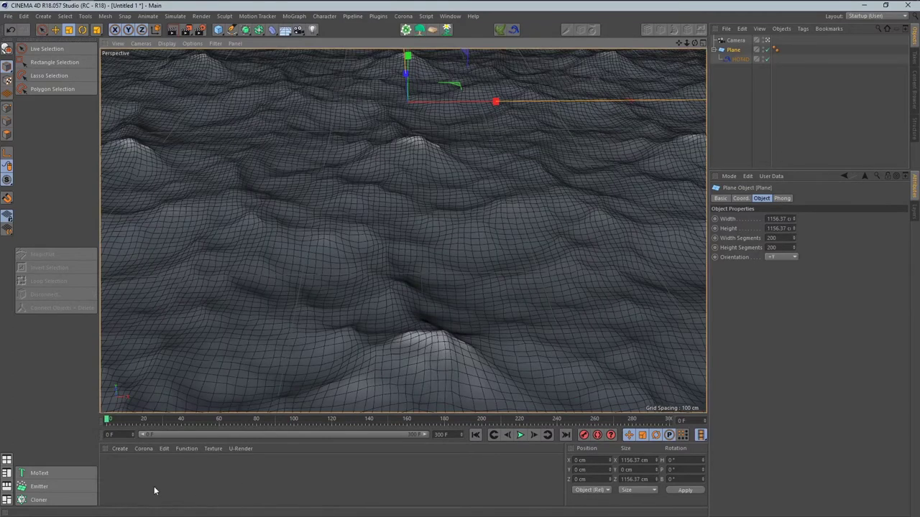
Create material Mat with Color off, Transparency on, Refraction 1.18, and apply it to the Plane.
double_click(118, 479)
double_click(110, 471)
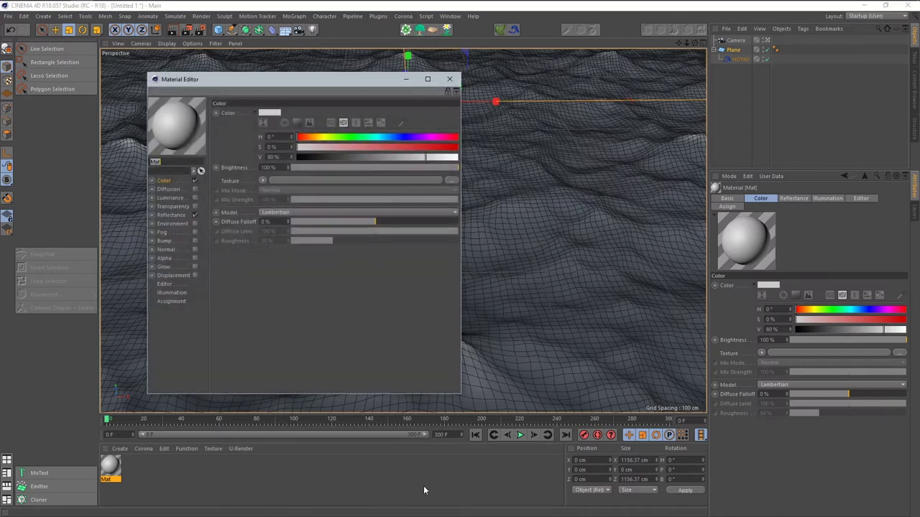
left_click(195, 180)
left_click(195, 206)
left_click(174, 207)
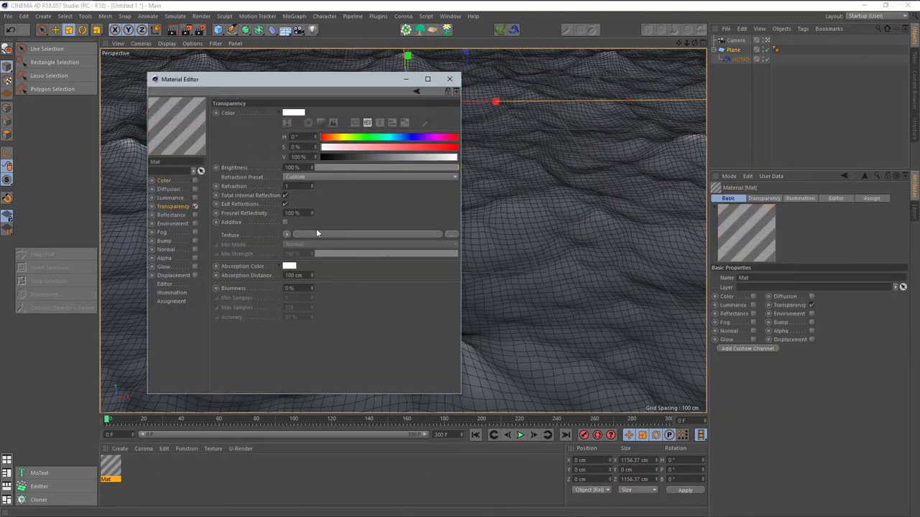
left_click_drag(311, 186, 311, 180)
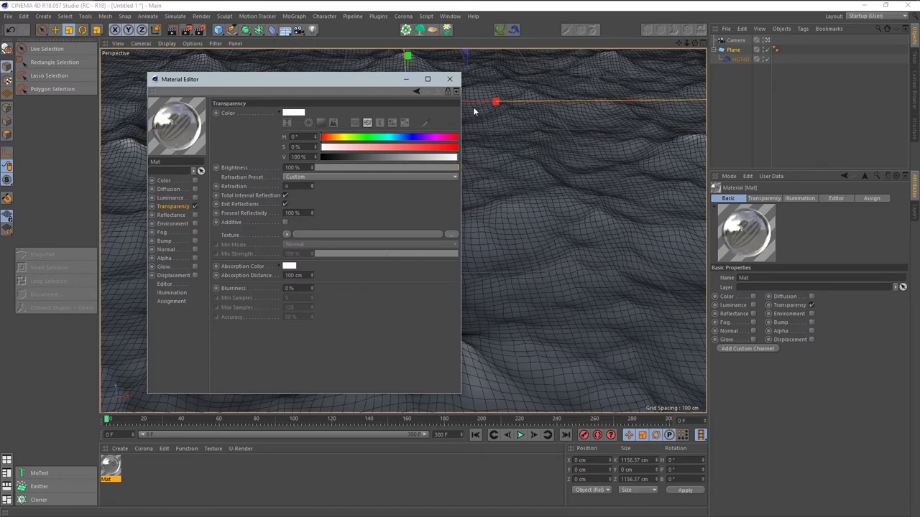
left_click(450, 79)
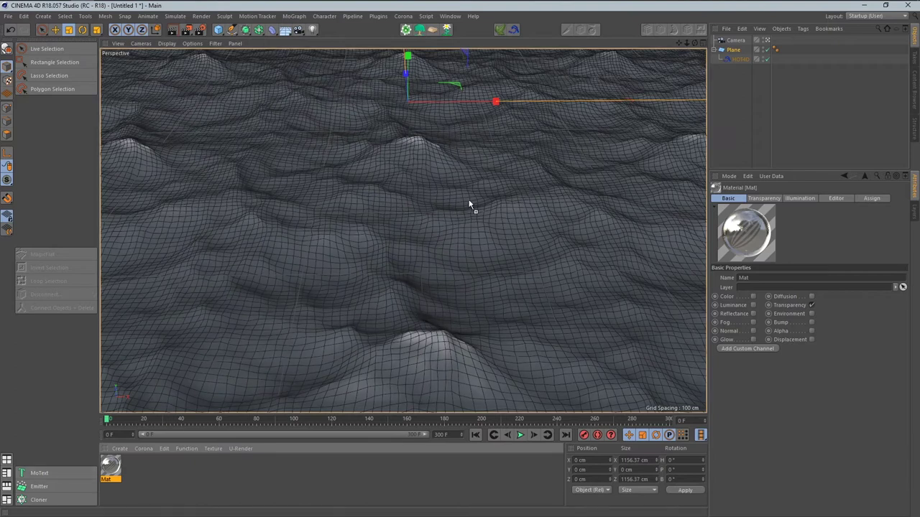
left_click_drag(469, 207, 470, 207)
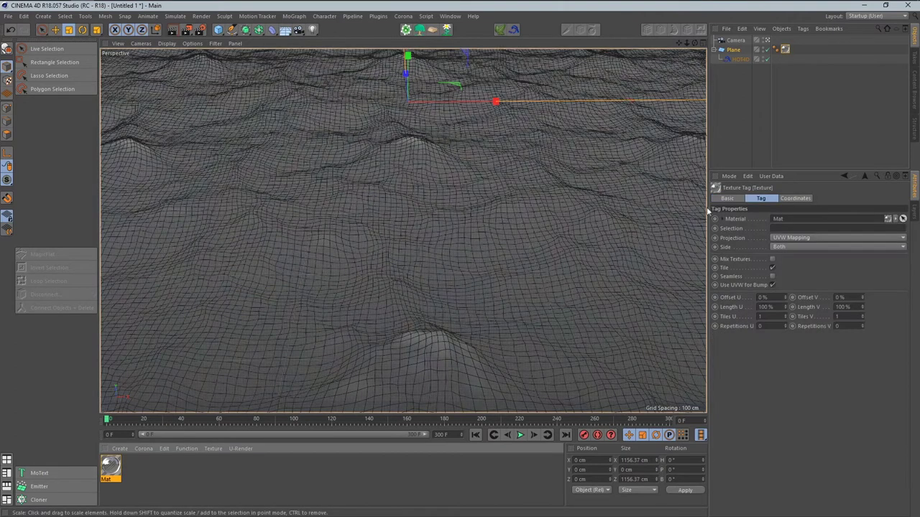
Test-render the Mat material on the ocean, clear the render, and exit the camera view.
left_click(178, 32)
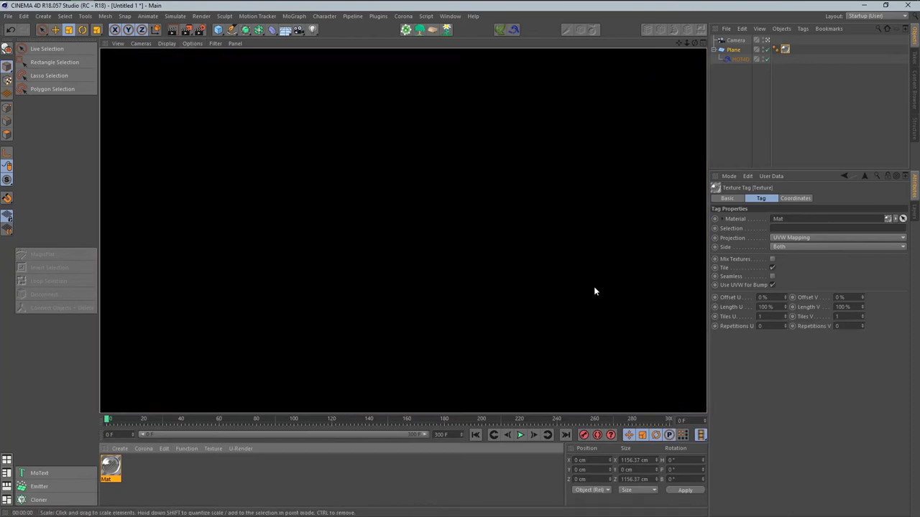
left_click(593, 286)
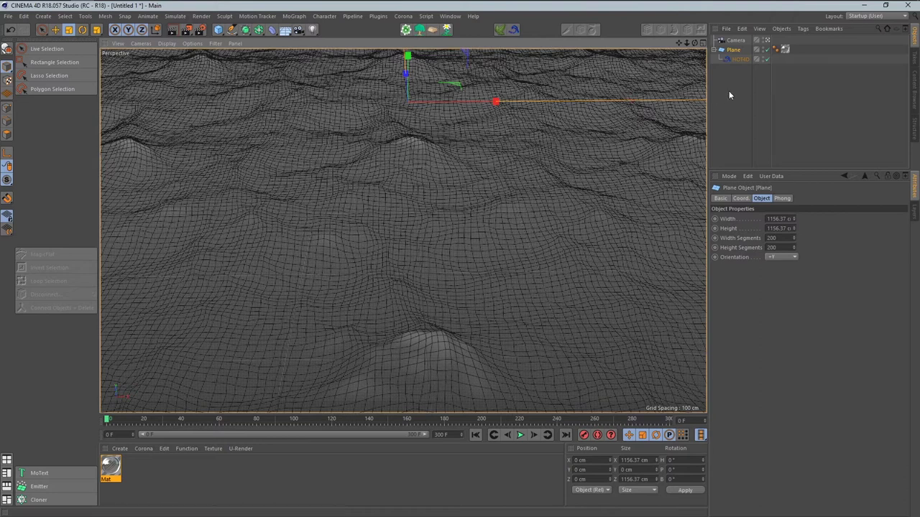
left_click(765, 40)
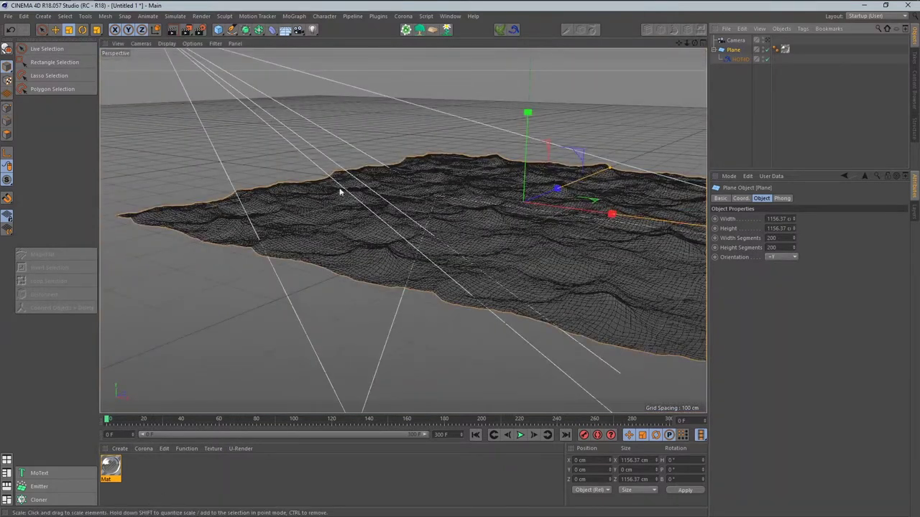
Add a Sky object to the scene and create a new material, Mat.1.
left_click_drag(285, 30, 335, 64)
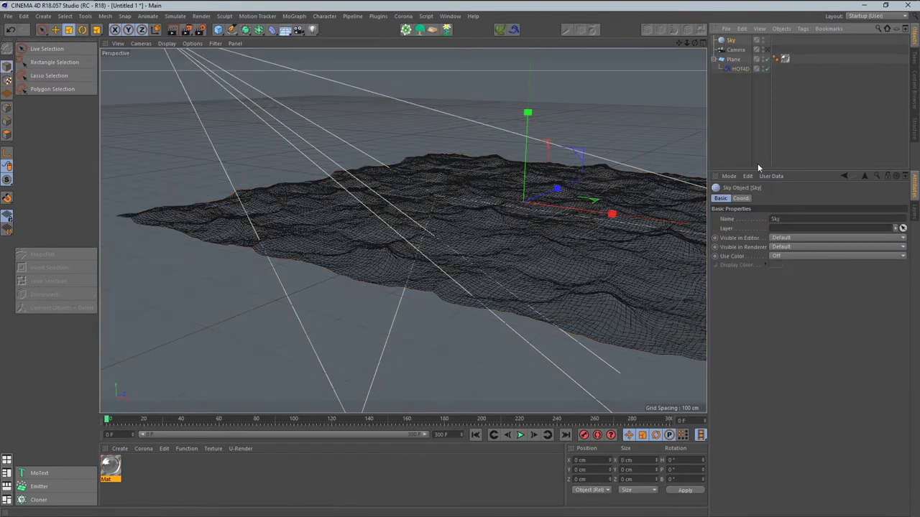
double_click(166, 480)
double_click(110, 465)
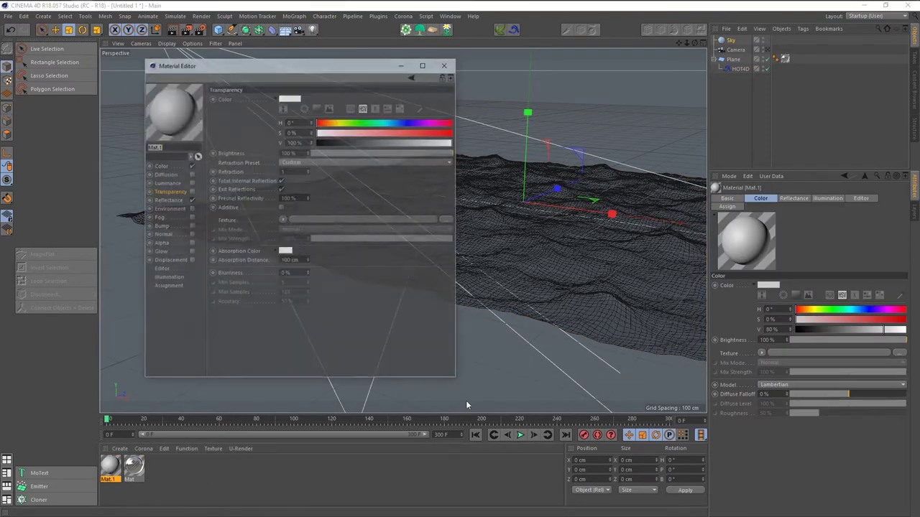
Load blouberg_sunrise_2_8k.hdr as Mat.1's Color texture.
left_click(190, 200)
left_click(188, 167)
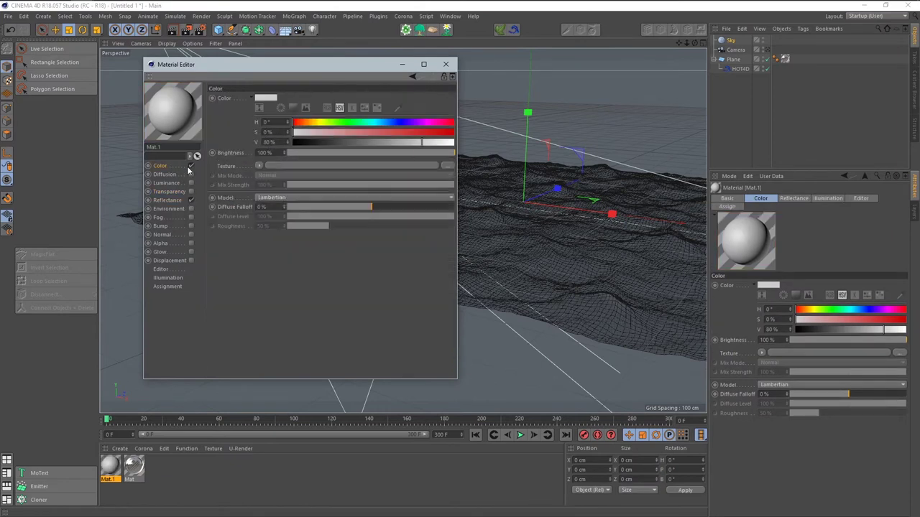
left_click(449, 167)
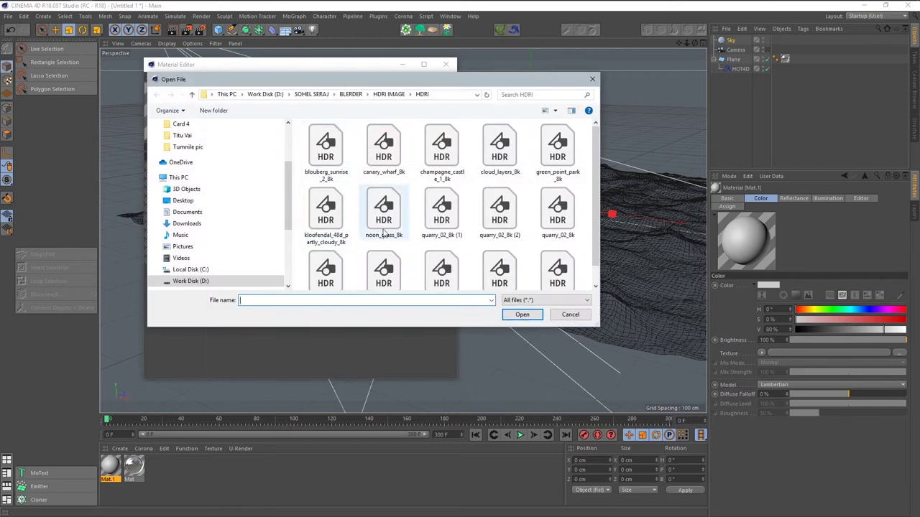
left_click(342, 179)
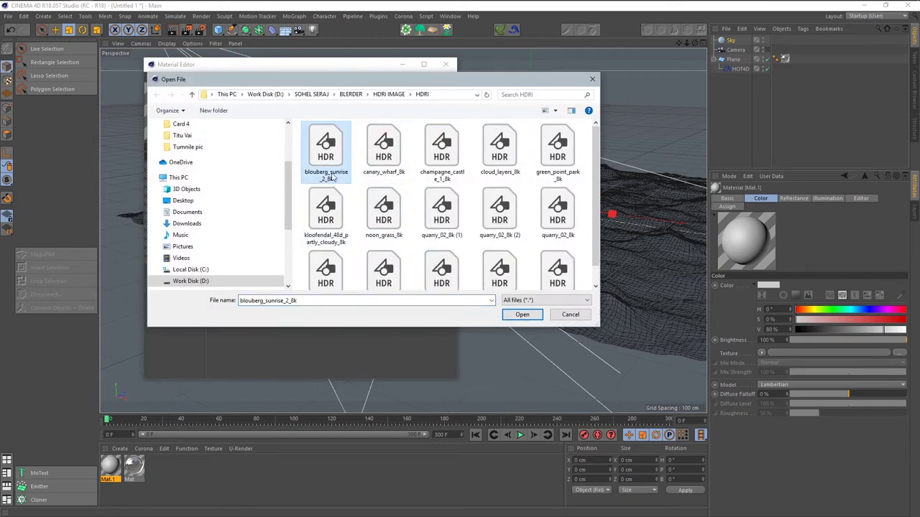
left_click(523, 316)
left_click(478, 297)
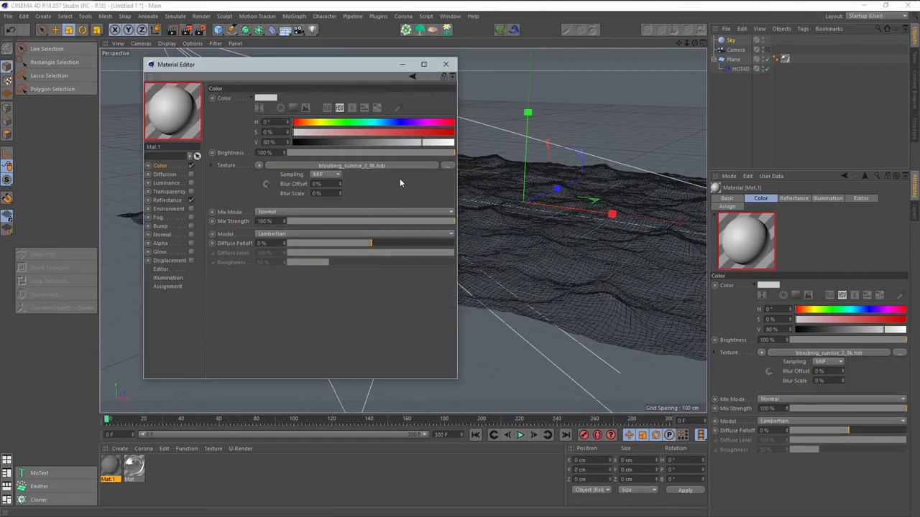
left_click(445, 64)
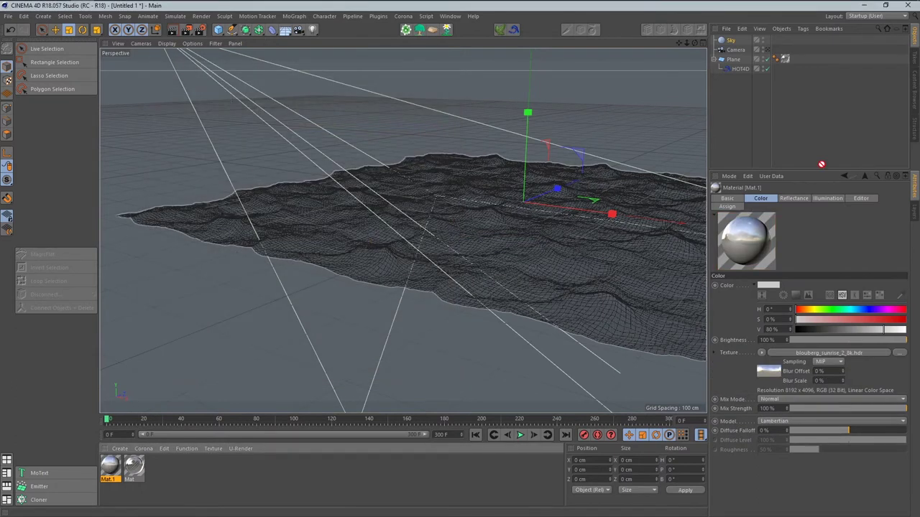
Apply Mat.1 to the Sky, look through the scene camera, and render the ocean.
left_click_drag(732, 38, 733, 40)
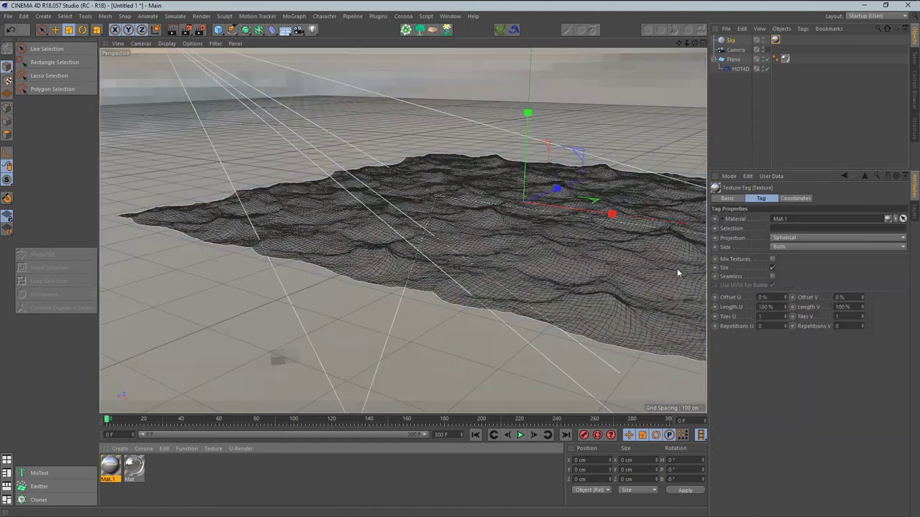
left_click(766, 50)
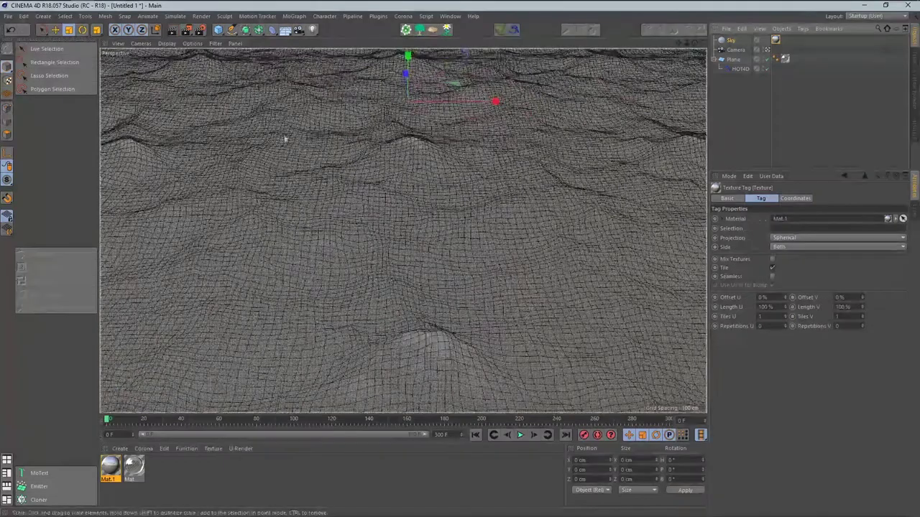
key("alt+r")
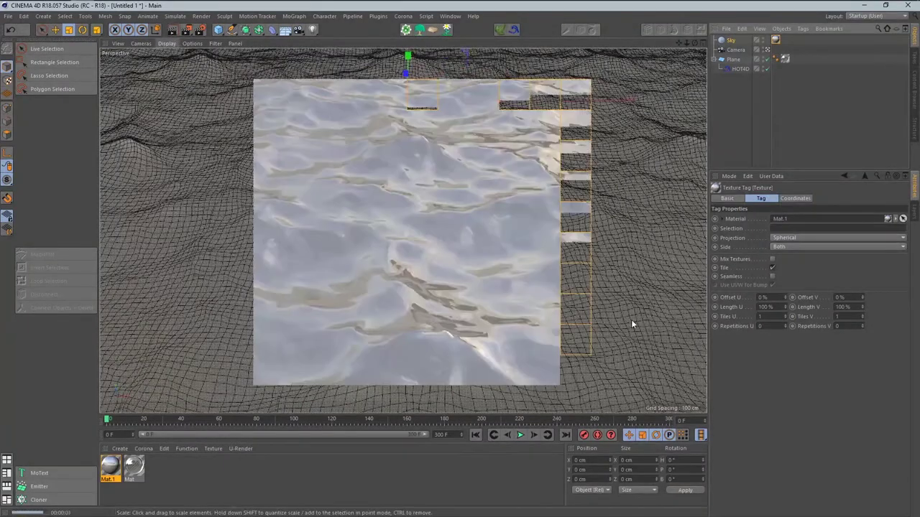
key("ctrl+r")
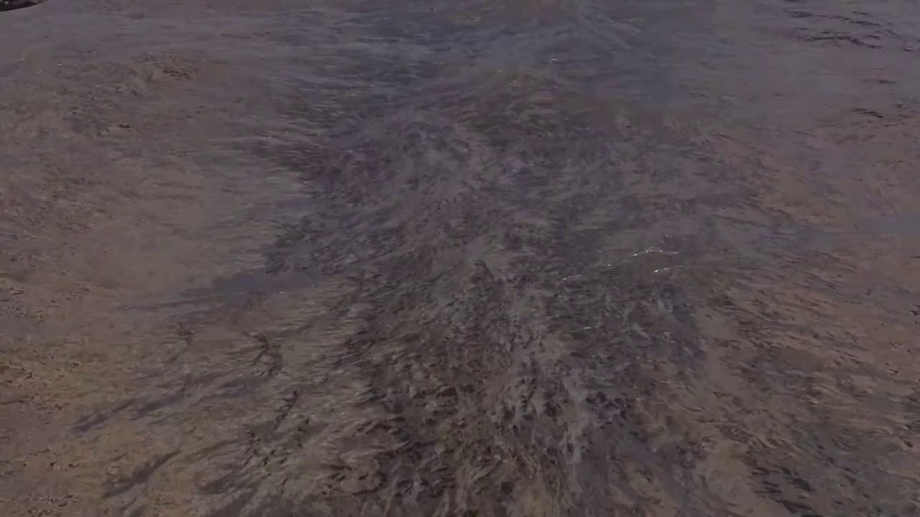